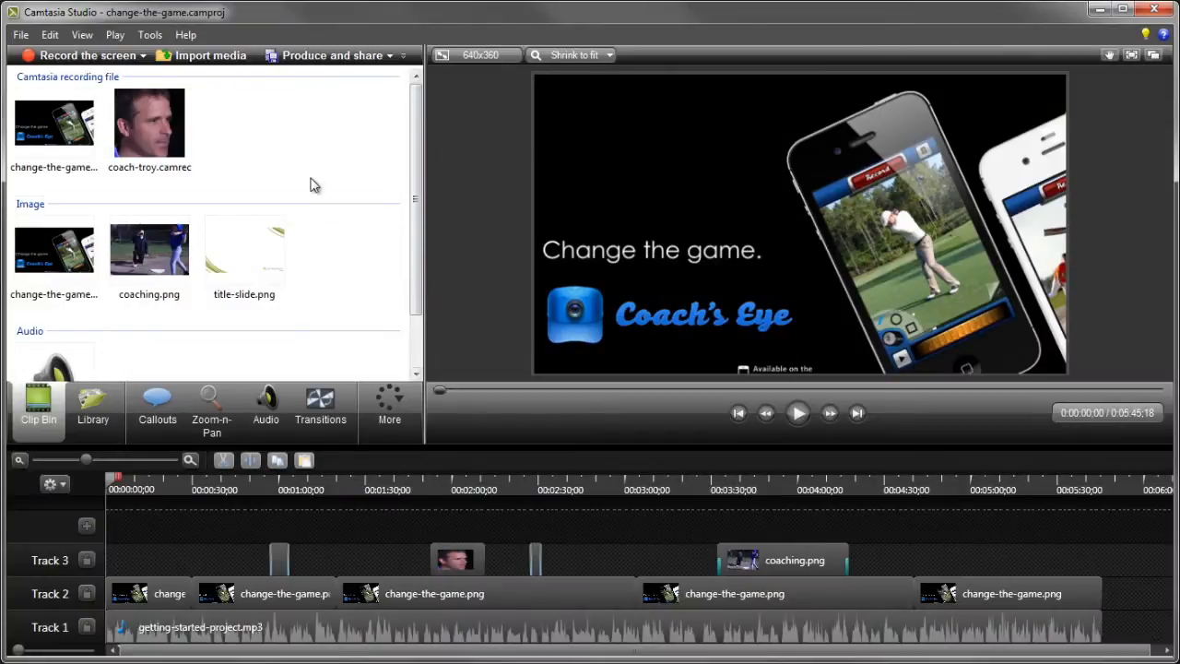
pyautogui.click(189, 37)
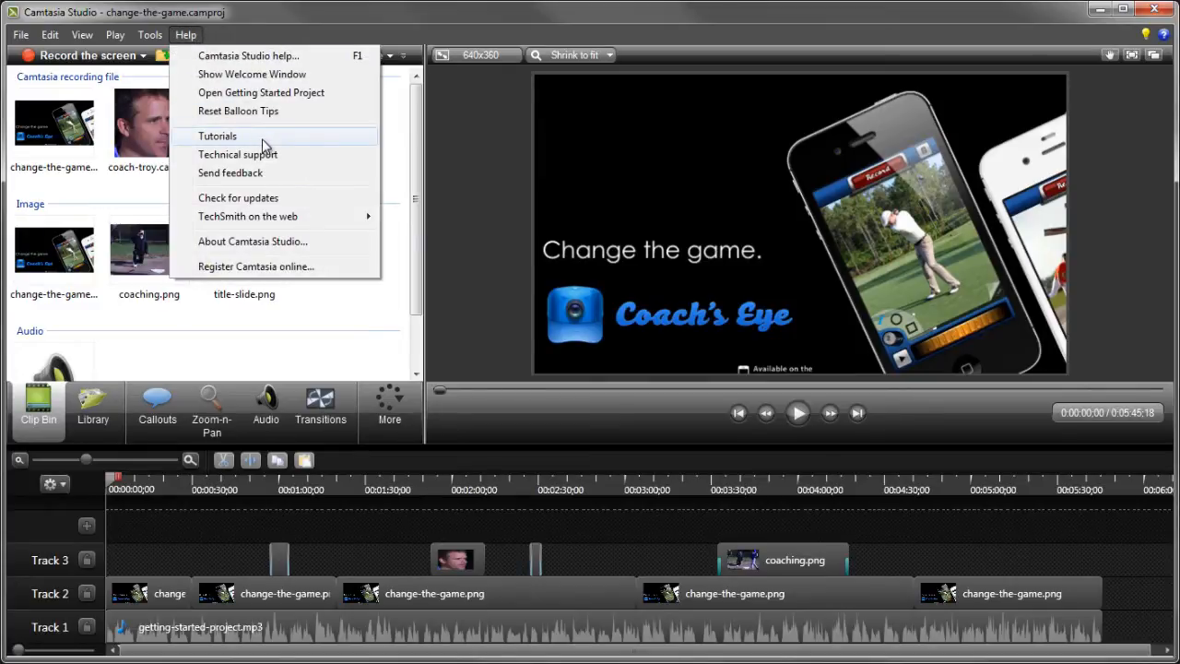
pyautogui.click(449, 289)
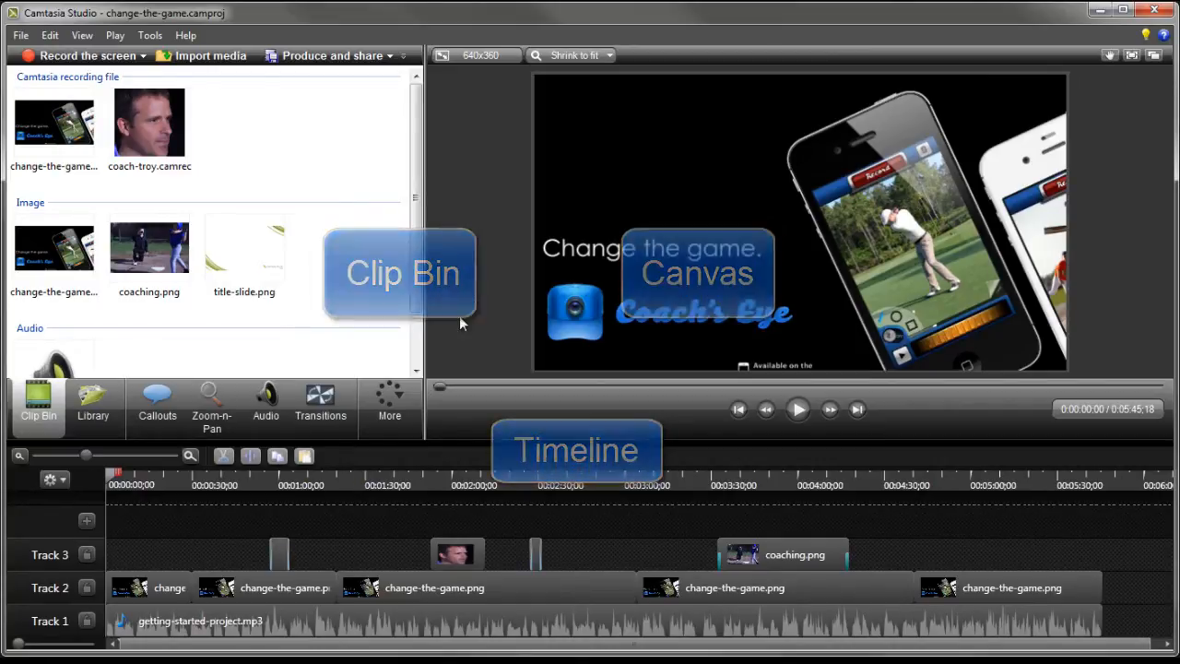
# At 0:02:04;04, scale the coach-troy video to about half size on the canvas and place it above the "Change the game." text
pyautogui.click(464, 472)
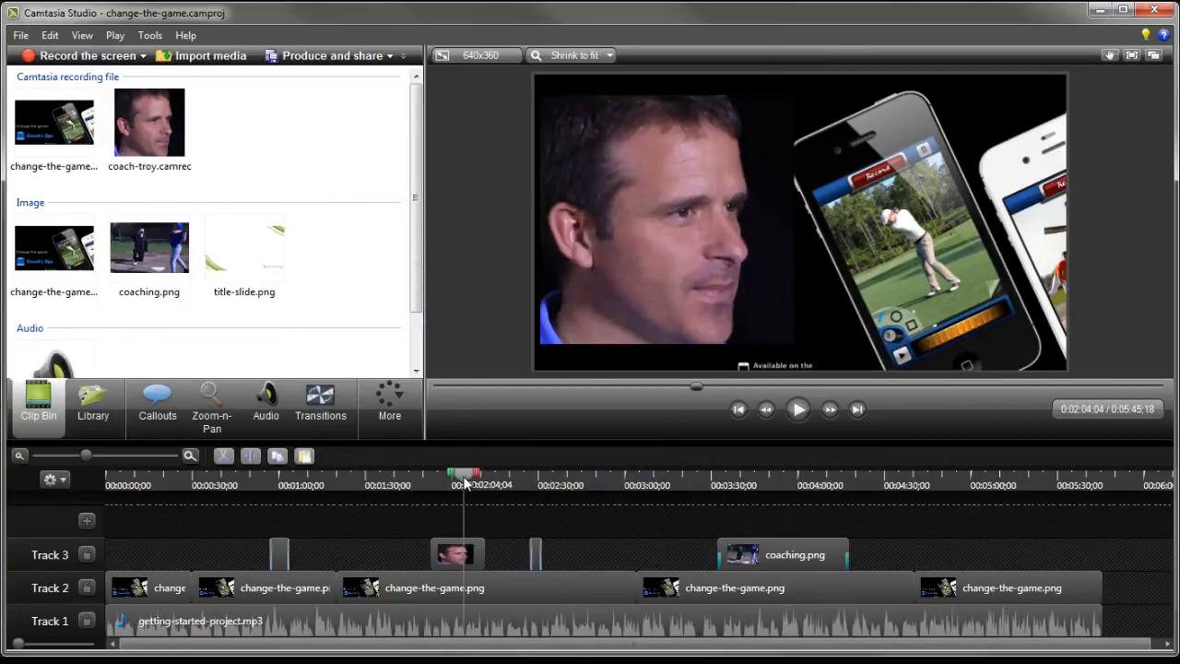
pyautogui.click(610, 322)
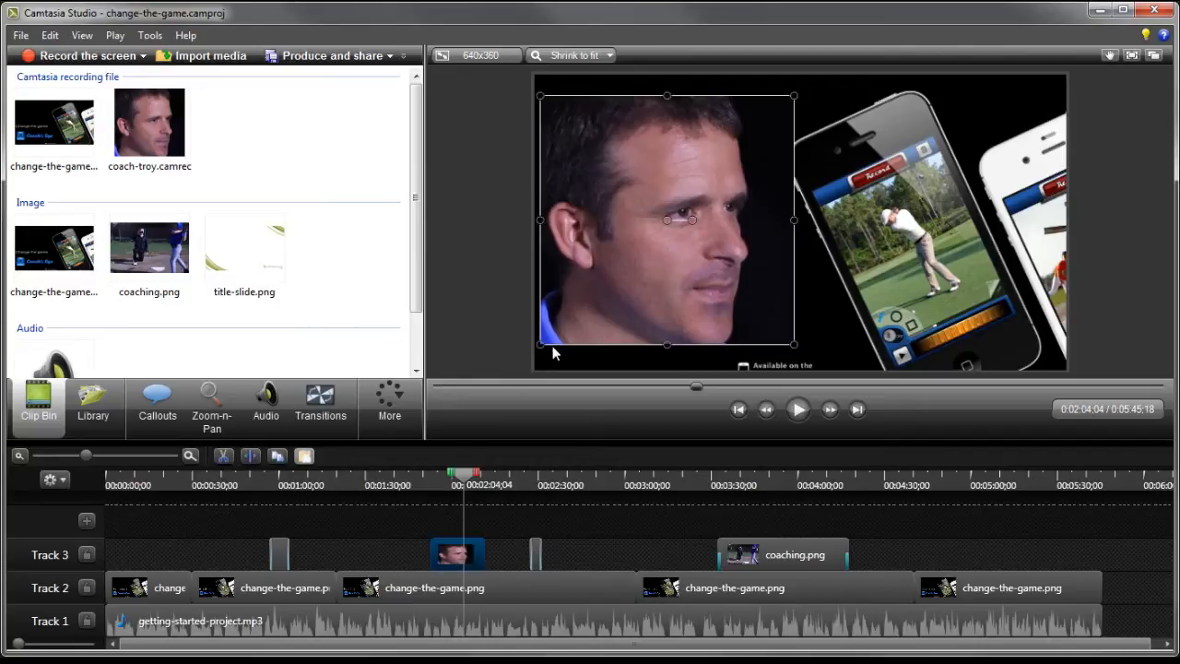
pyautogui.moveTo(542, 344); pyautogui.dragTo(638, 197)
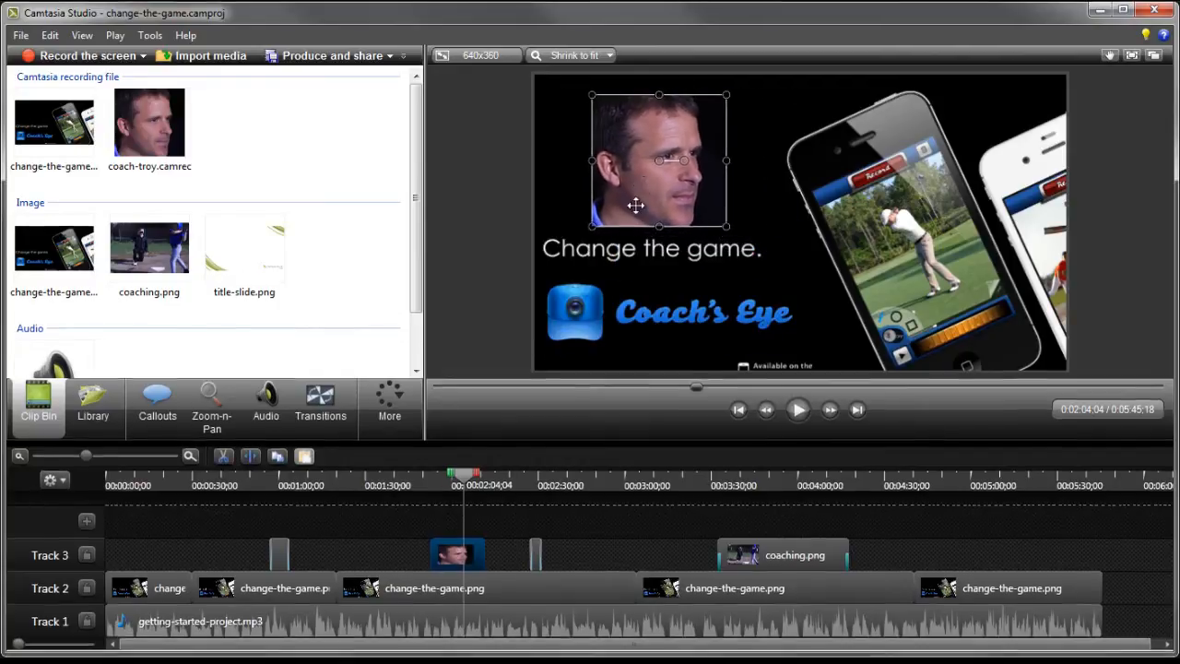
pyautogui.click(521, 322)
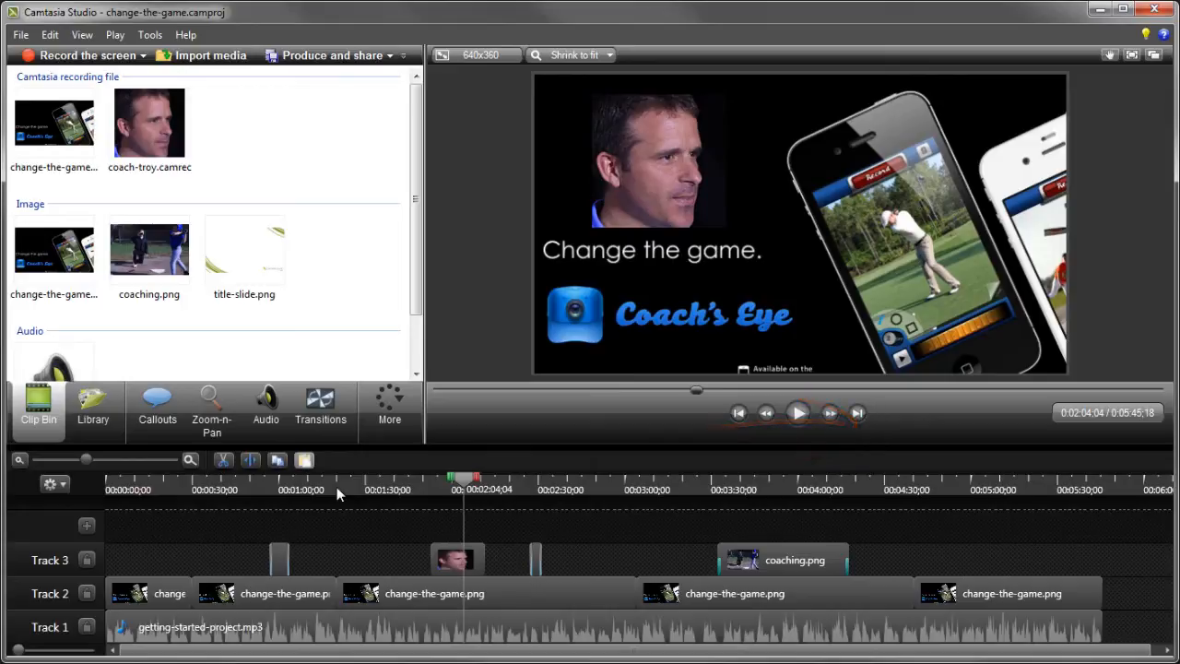
# Show the frame at 0:01:01;06 and select the MVP starburst callout on Track 3
pyautogui.click(282, 480)
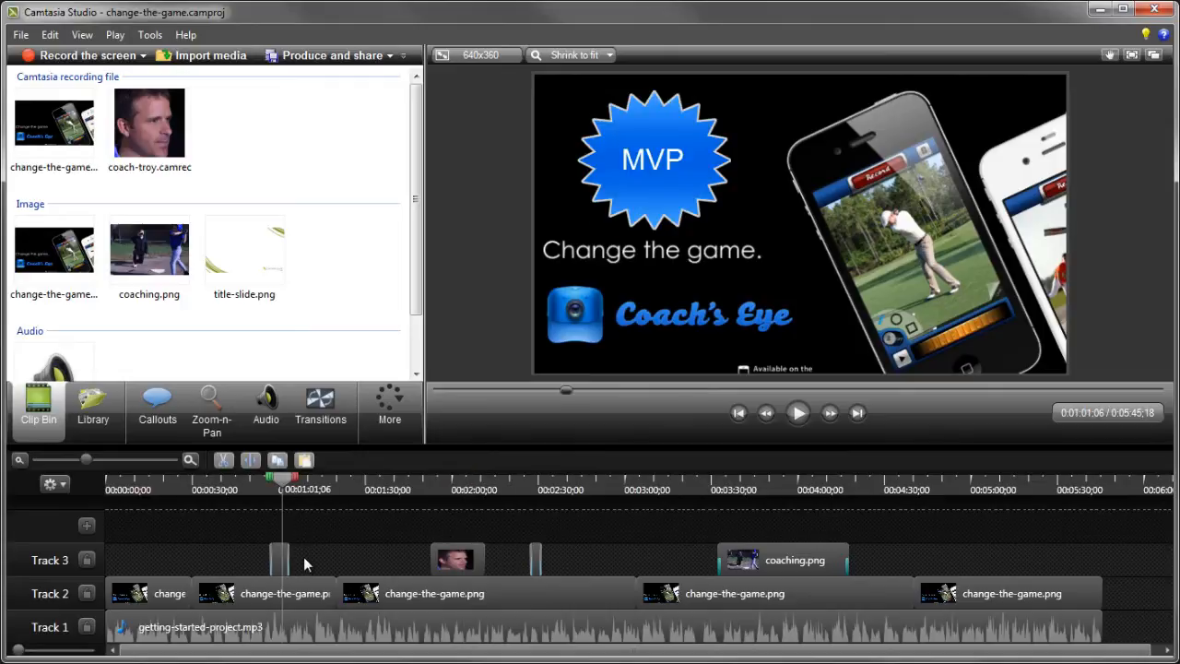
pyautogui.click(278, 558)
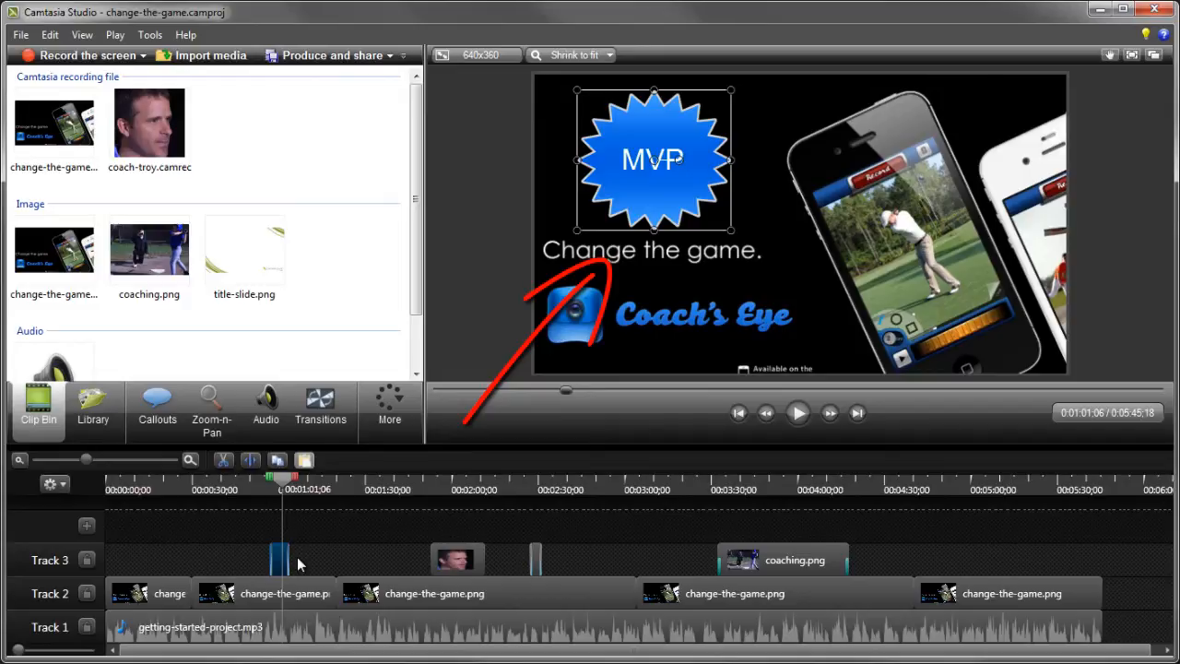
# Move the second change-the-game.png clip from Track 2 onto a new Track 4 and return it to its place on Track 2
pyautogui.click(264, 588)
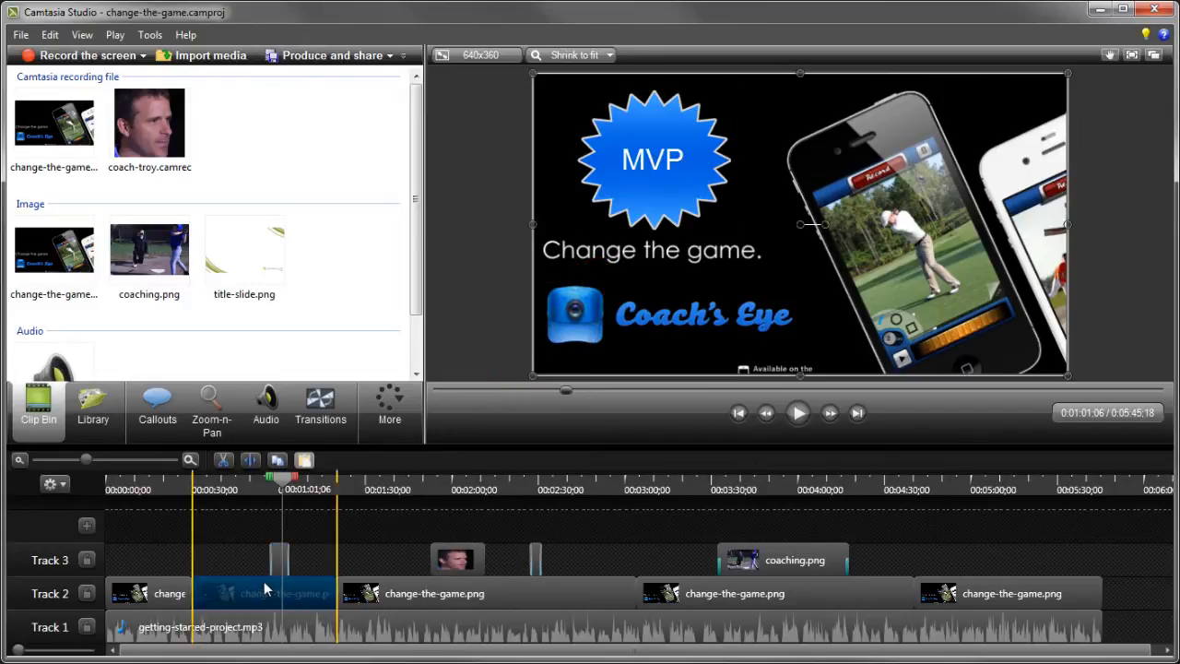
pyautogui.moveTo(264, 584); pyautogui.dragTo(264, 525)
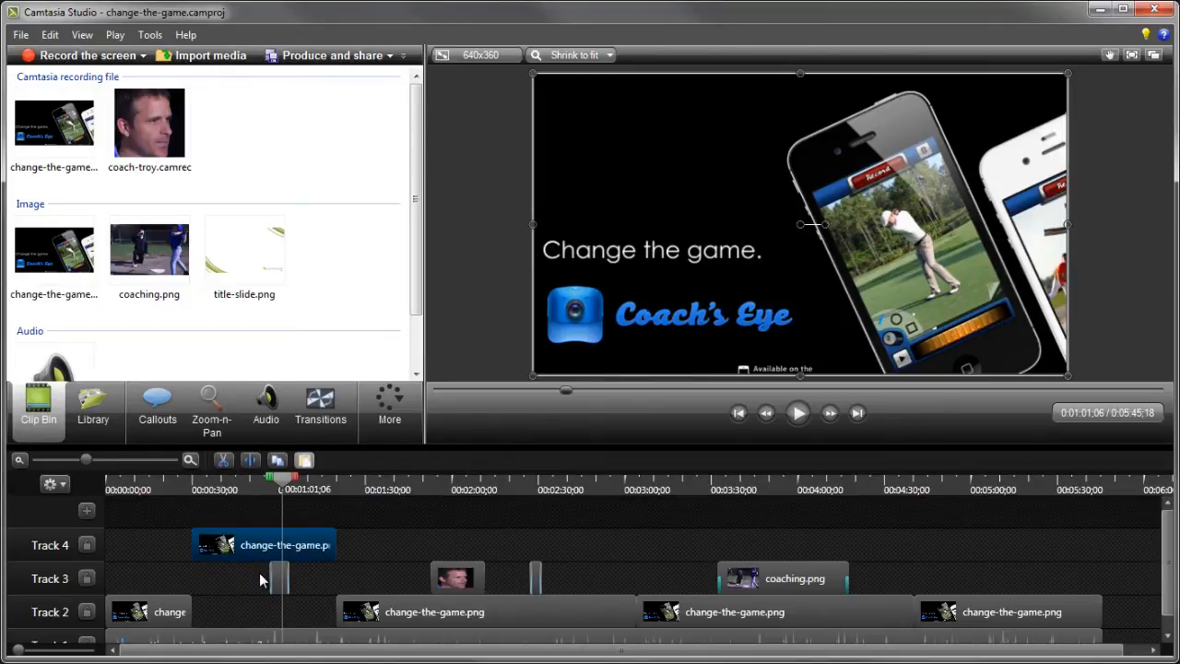
pyautogui.moveTo(259, 544); pyautogui.dragTo(259, 604)
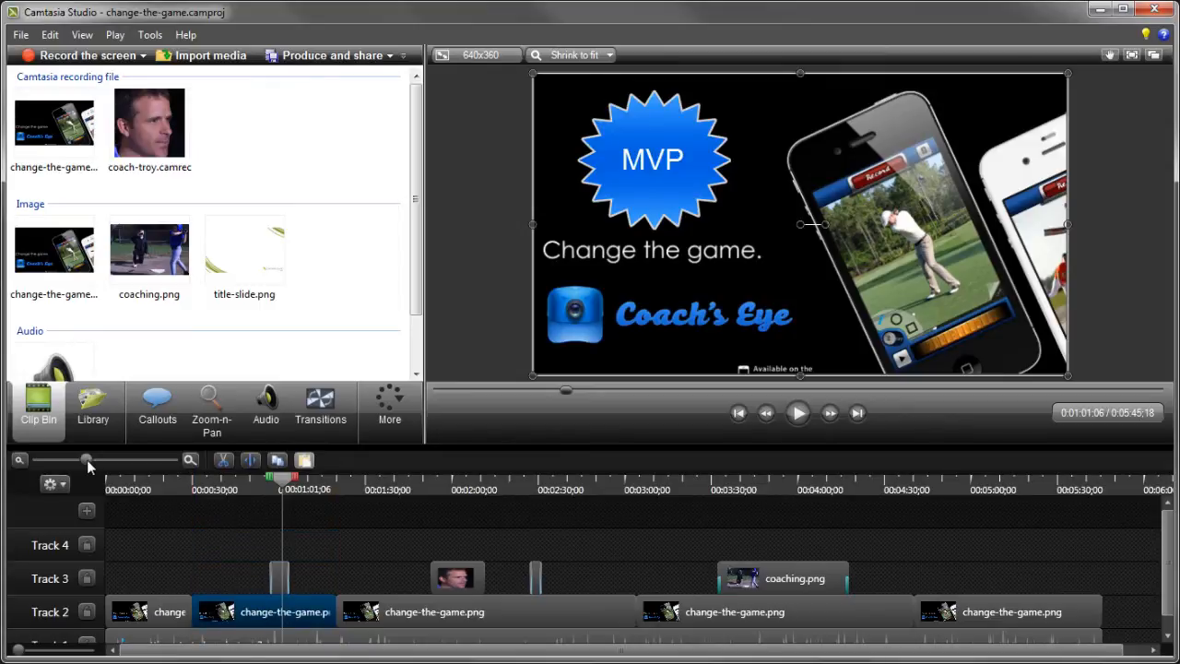
# Add coaching.png on a new track above Track 4 at about 0:01:15 and extend it to about 30 seconds
pyautogui.moveTo(87, 459)
pyautogui.mouseDown()
pyautogui.moveTo(106, 459)
pyautogui.moveTo(88, 458)
pyautogui.mouseUp()
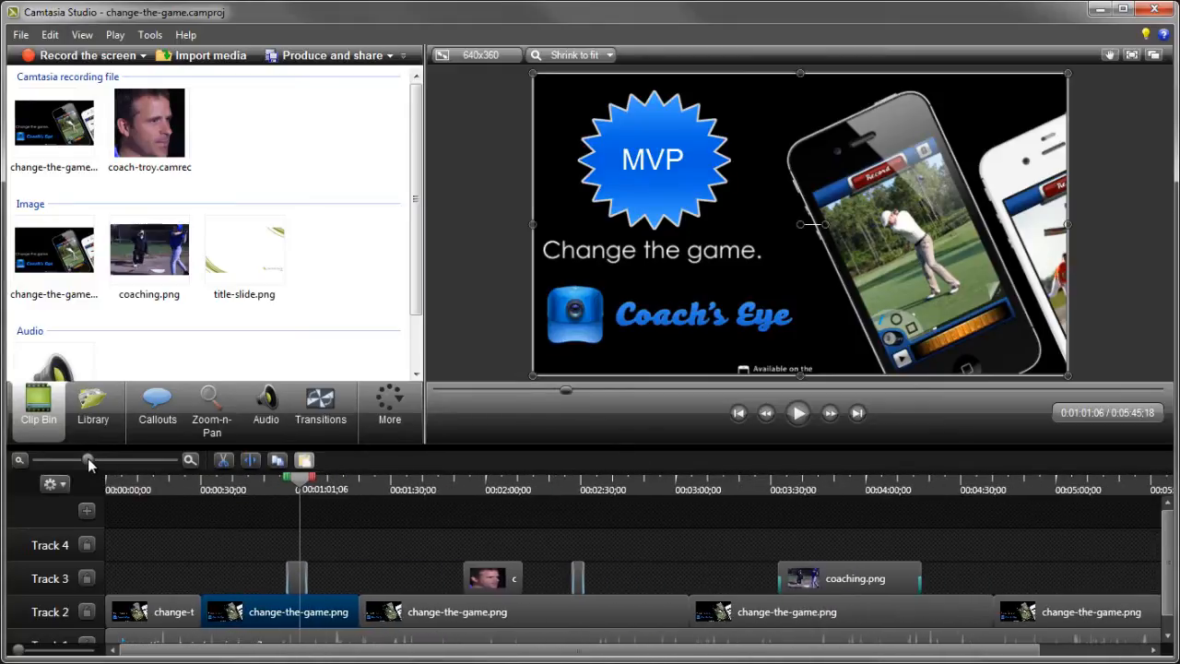
pyautogui.click(142, 573)
pyautogui.scroll(-1, 143, 574)
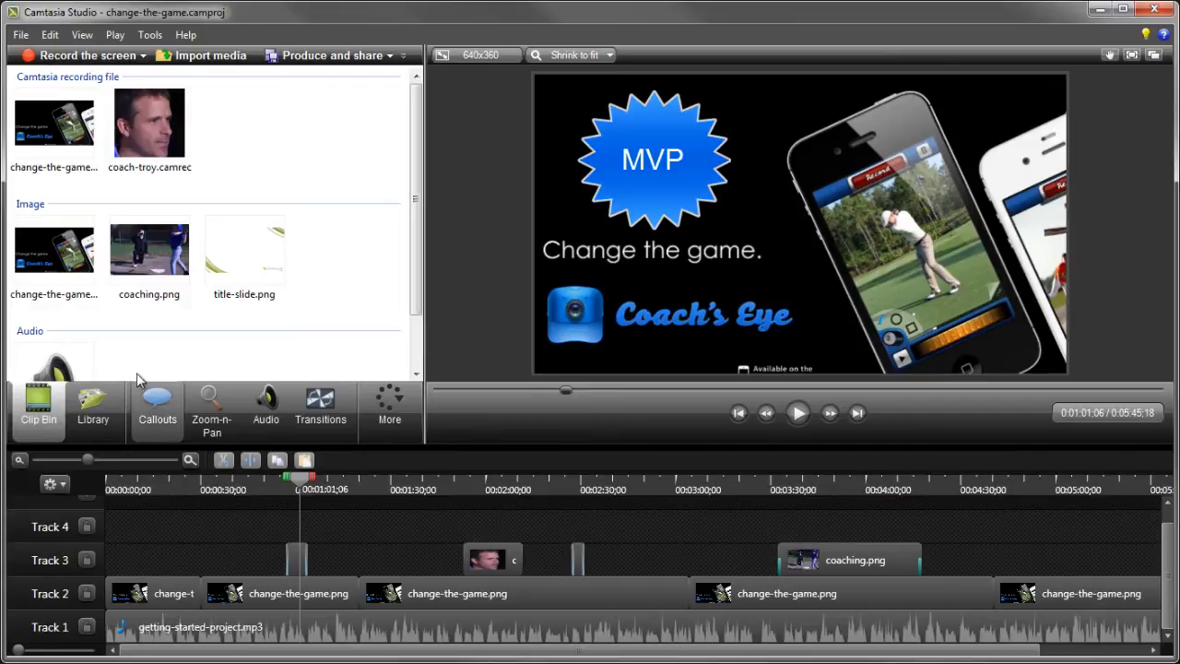
pyautogui.moveTo(149, 258); pyautogui.dragTo(346, 502)
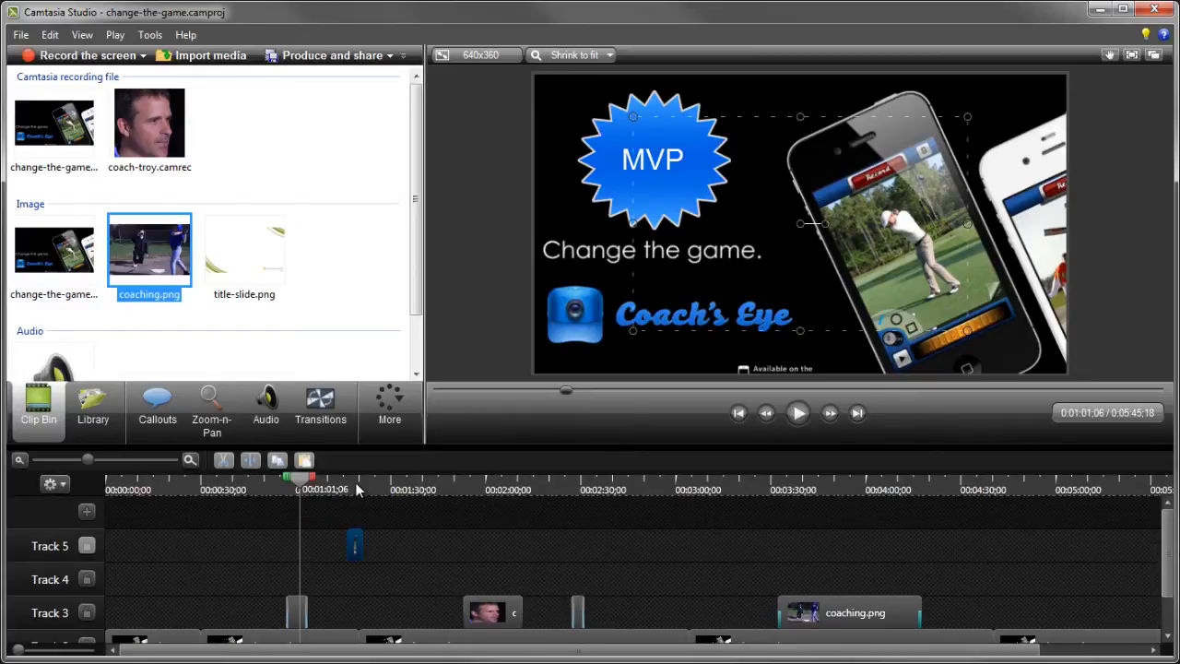
pyautogui.moveTo(358, 549); pyautogui.dragTo(436, 549)
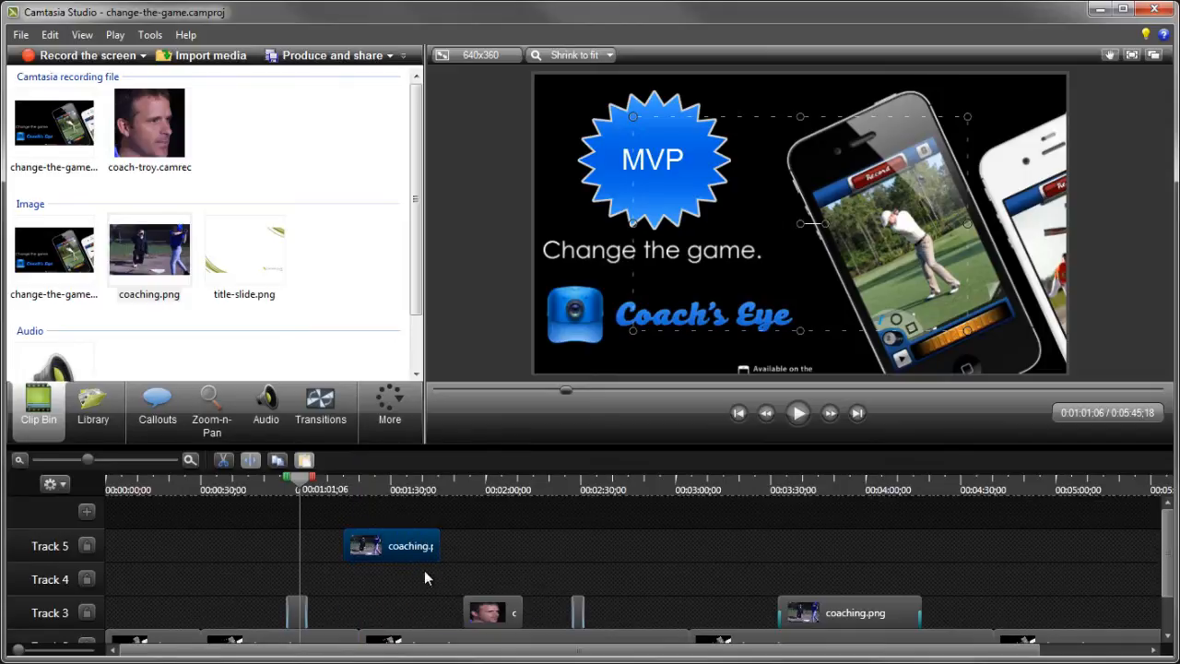
pyautogui.click(418, 580)
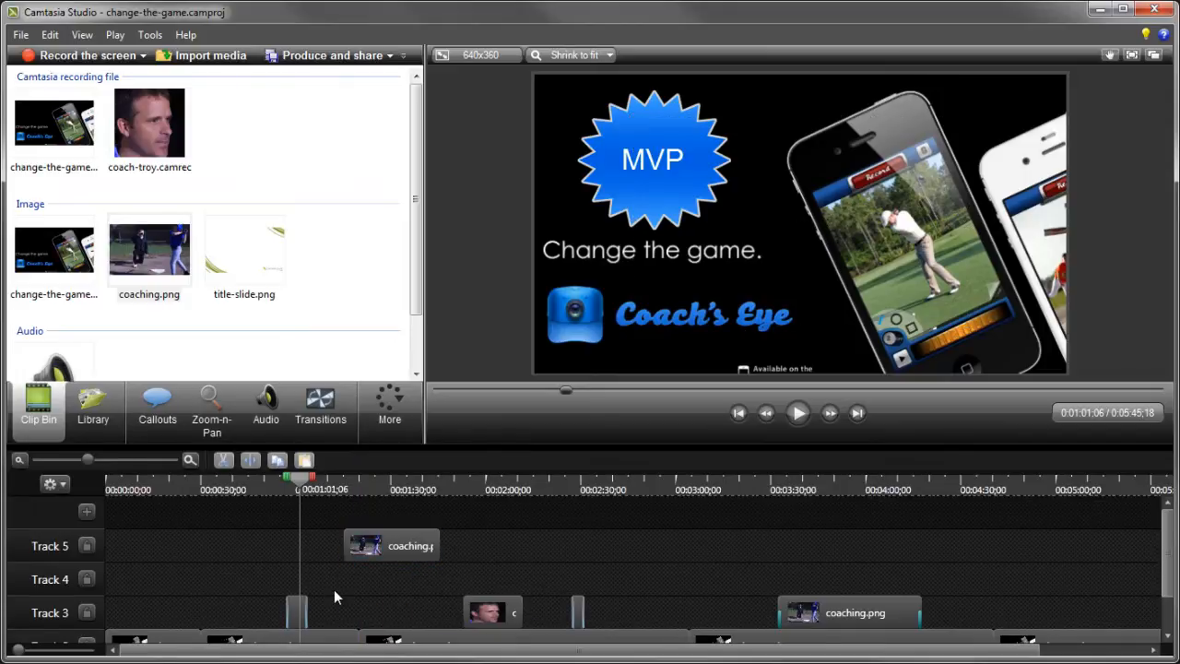
# Play the project from 0:01:01;06 for a few seconds to preview the end of the MVP callout, and pause
pyautogui.scroll(-2, 334, 597)
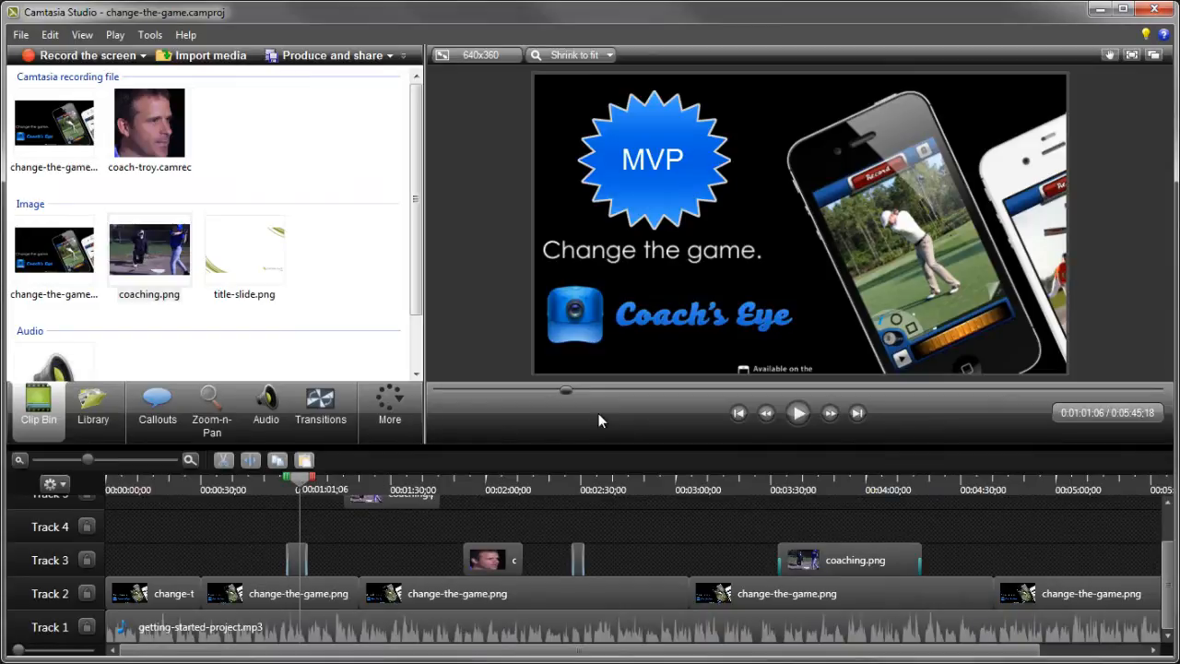
pyautogui.click(798, 413)
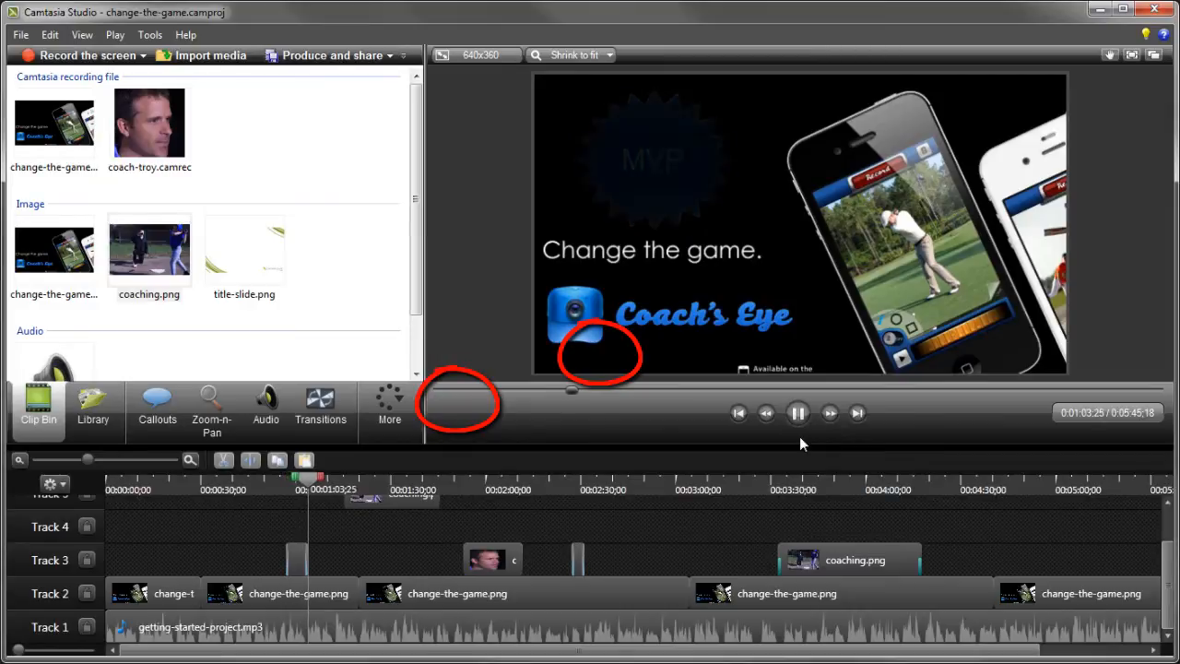
pyautogui.click(799, 414)
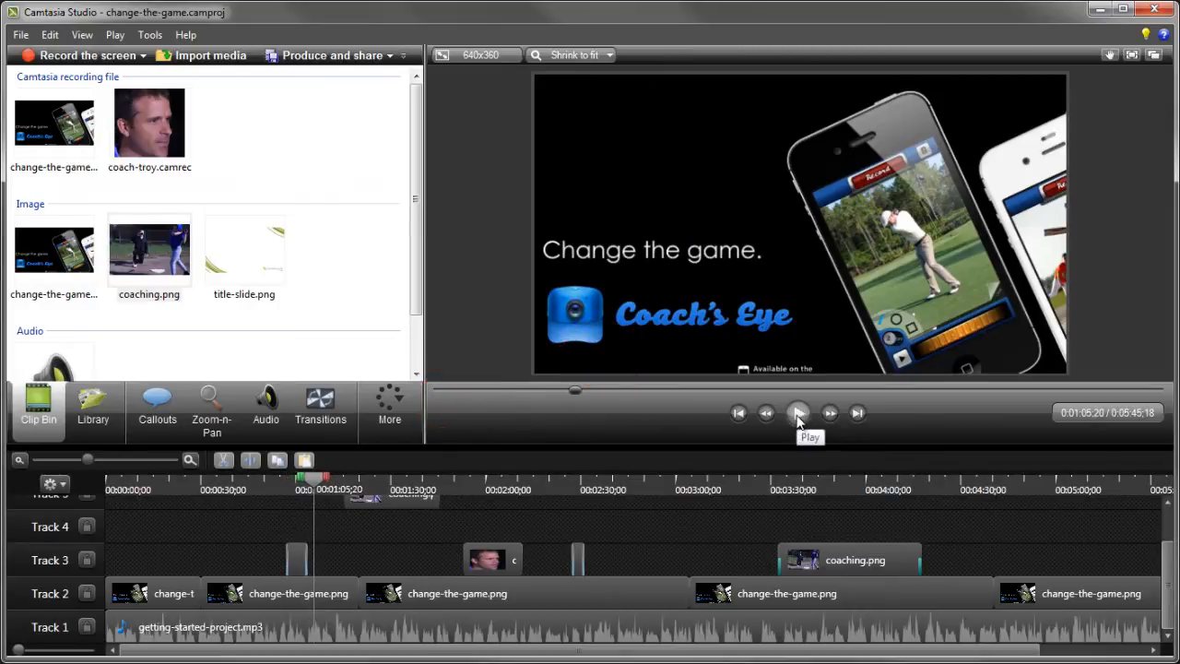
# Select the timeline range from 0:01:31;11 to about 0:02:00, lock Track 2, and cut the range from the unlocked tracks
pyautogui.click(458, 480)
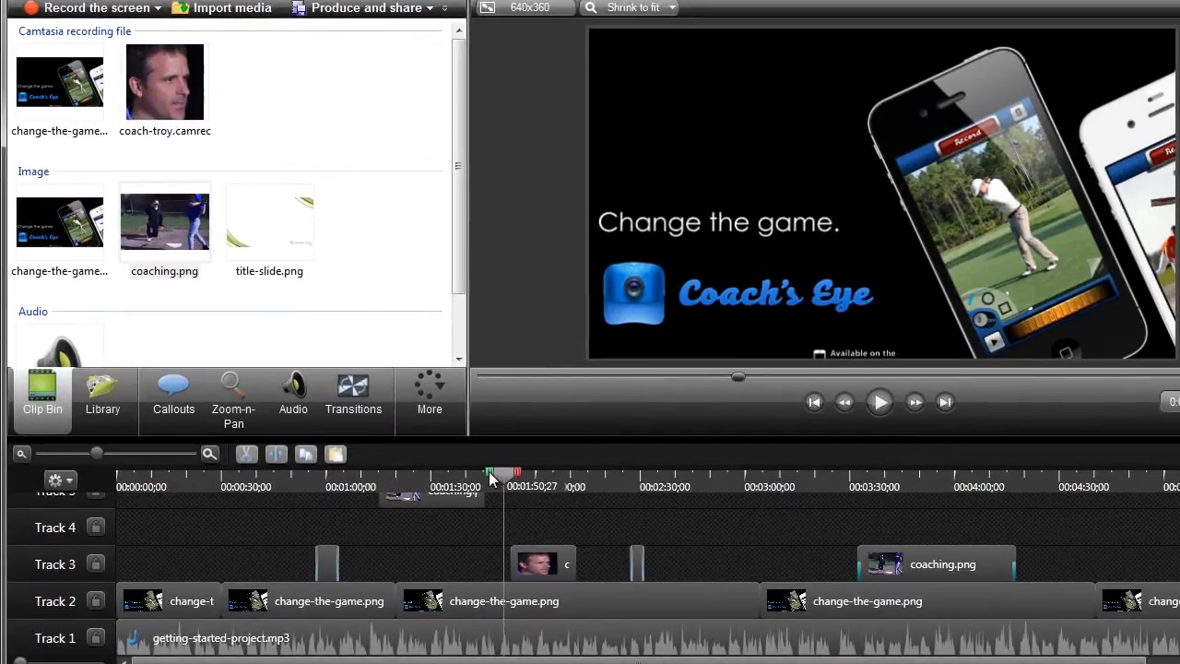
pyautogui.moveTo(492, 480); pyautogui.dragTo(422, 480)
pyautogui.moveTo(512, 476); pyautogui.dragTo(541, 481)
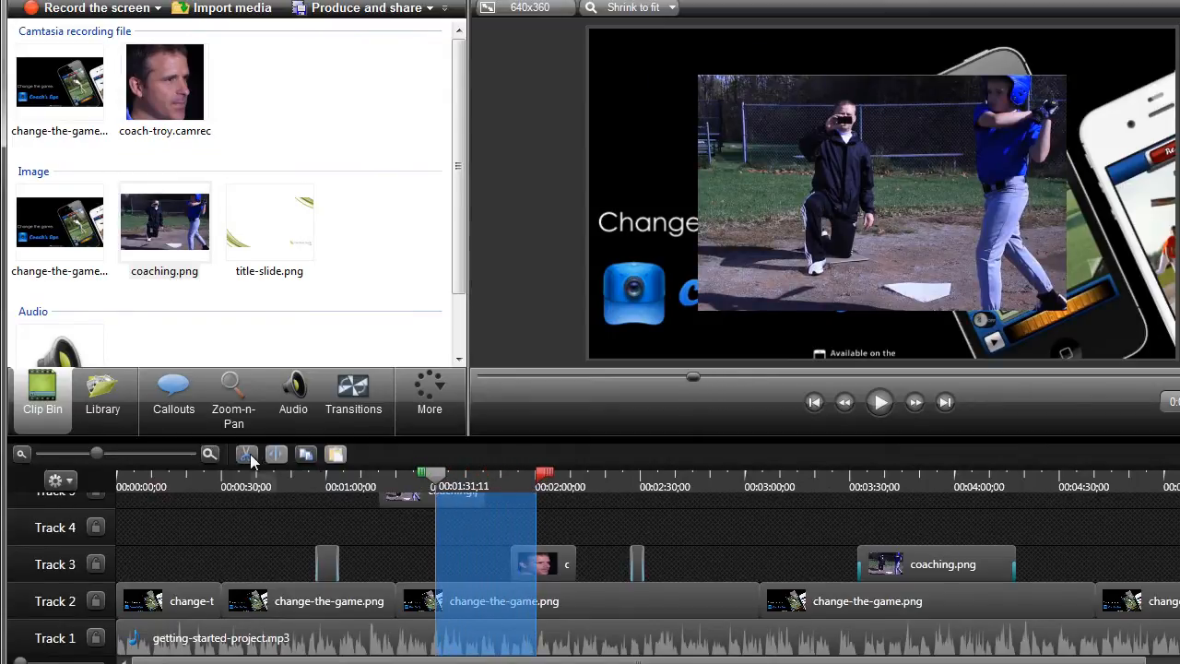
pyautogui.click(97, 601)
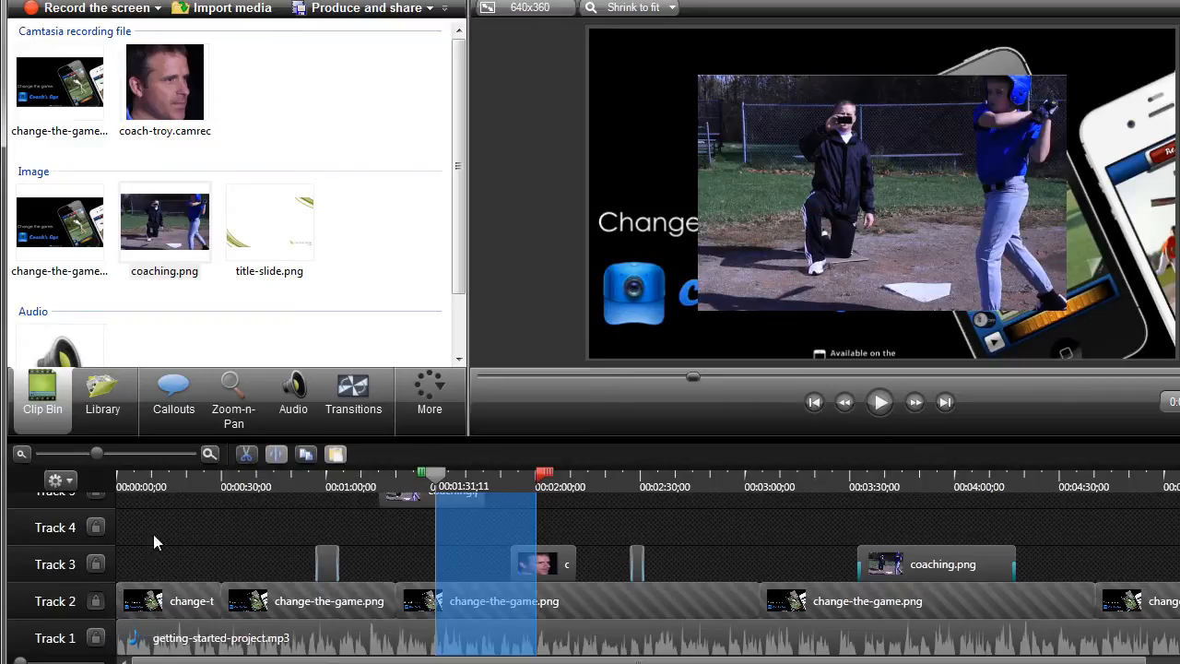
pyautogui.click(245, 457)
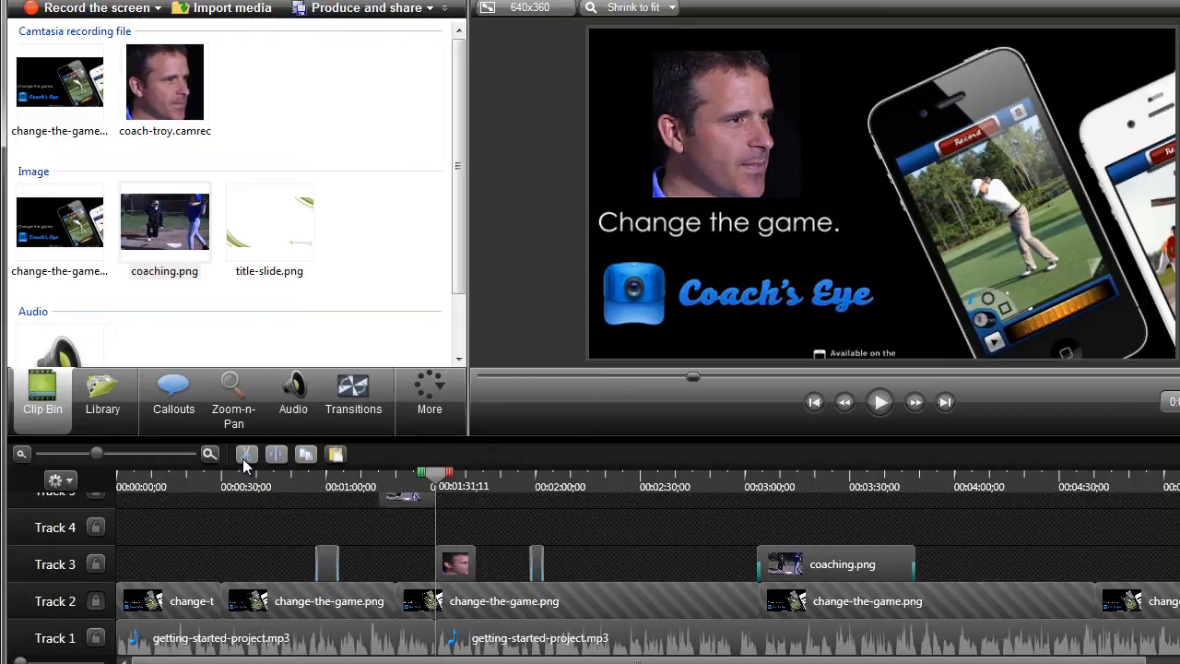
# Undo the cut and clear the timeline range selection
pyautogui.hotkey('ctrl', 'z')
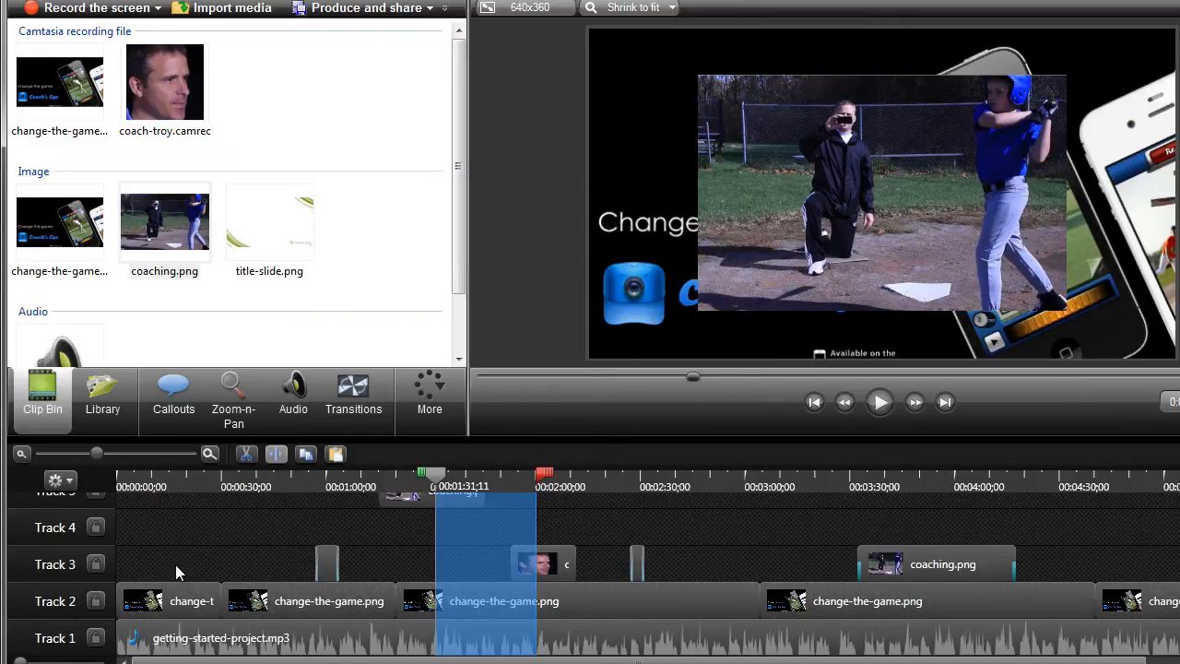
pyautogui.click(434, 480)
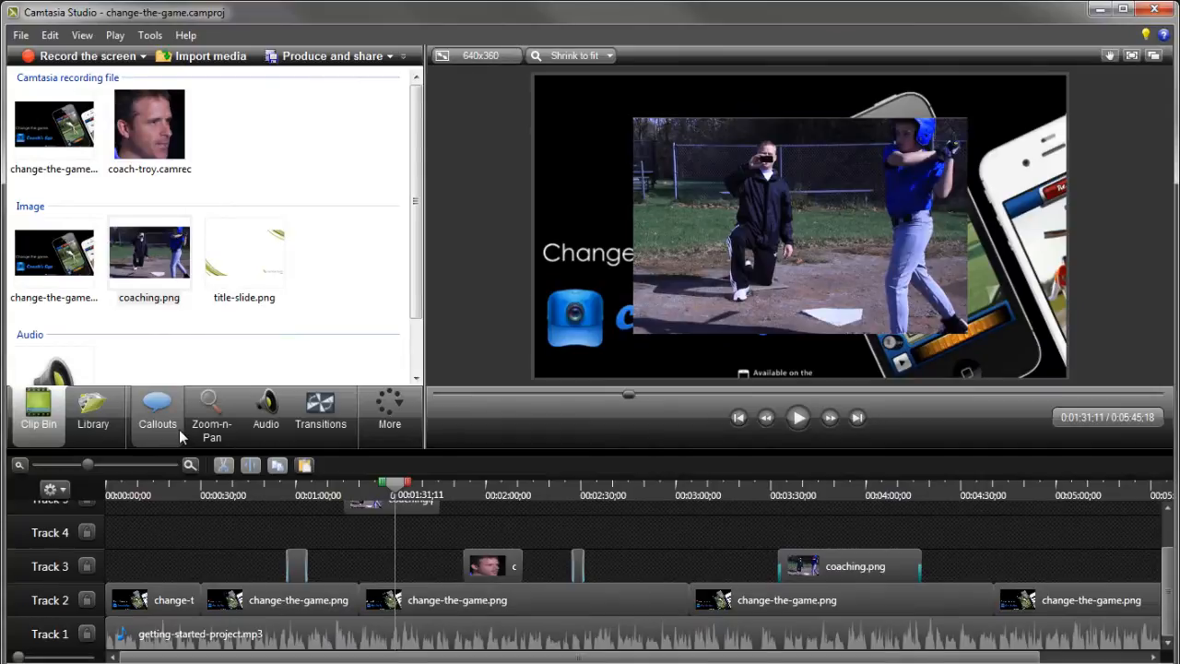
# Add Callout - Banner 4 from the Library's Calling Lights theme to Track 3 at about 0:00:40
pyautogui.moveTo(415, 268)
pyautogui.mouseDown()
pyautogui.moveTo(414, 324)
pyautogui.moveTo(417, 245)
pyautogui.mouseUp()
pyautogui.click(373, 267)
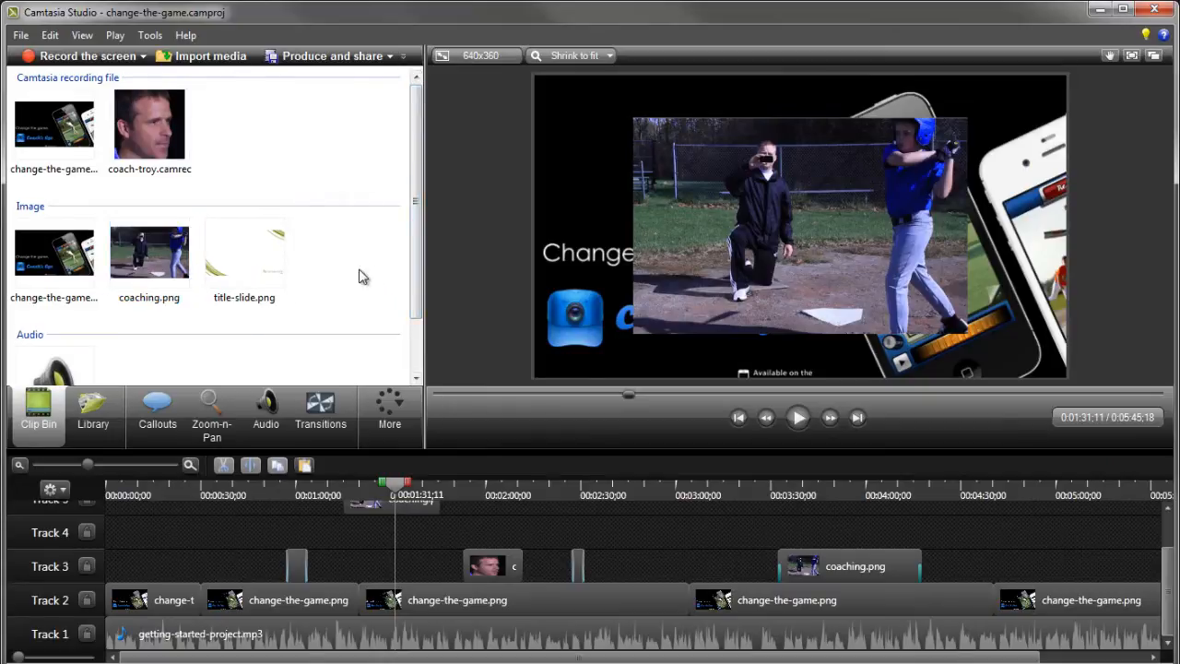
pyautogui.click(99, 411)
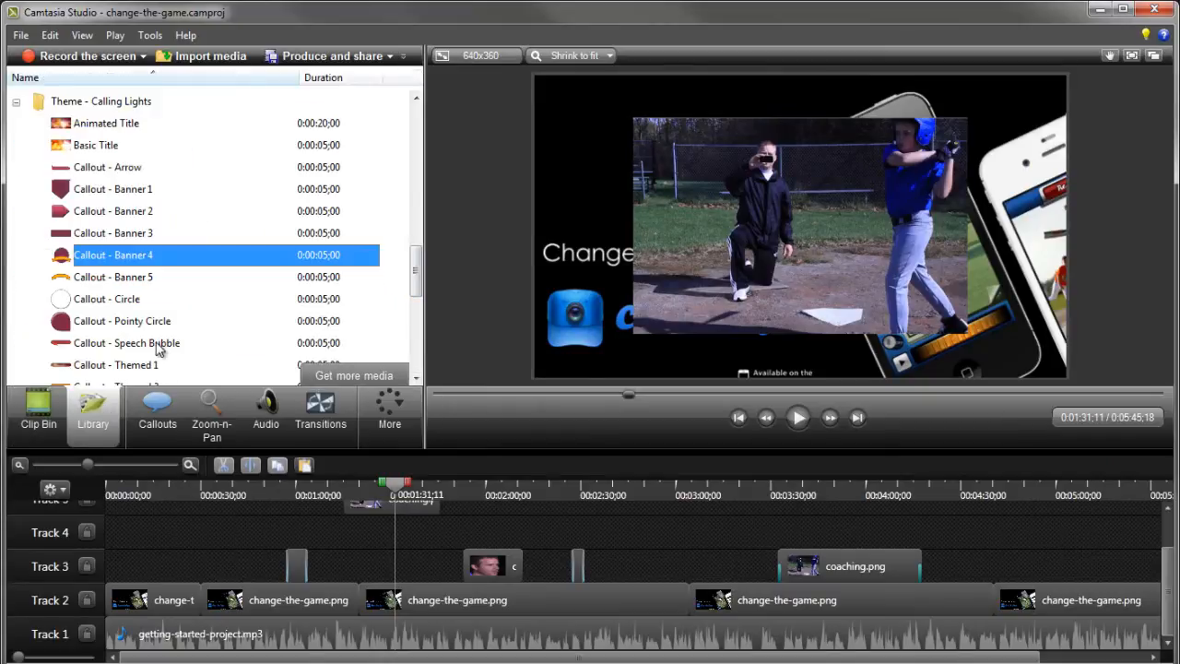
pyautogui.moveTo(414, 277)
pyautogui.mouseDown()
pyautogui.moveTo(415, 145)
pyautogui.moveTo(415, 269)
pyautogui.mouseUp()
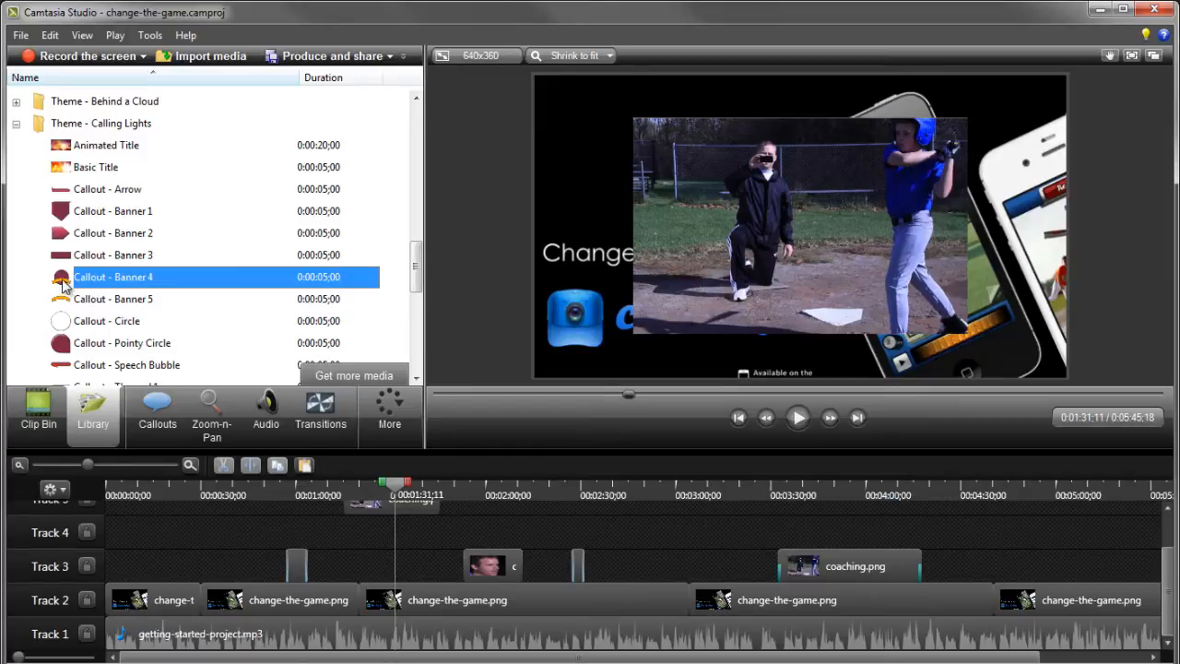
pyautogui.moveTo(164, 446); pyautogui.dragTo(237, 563)
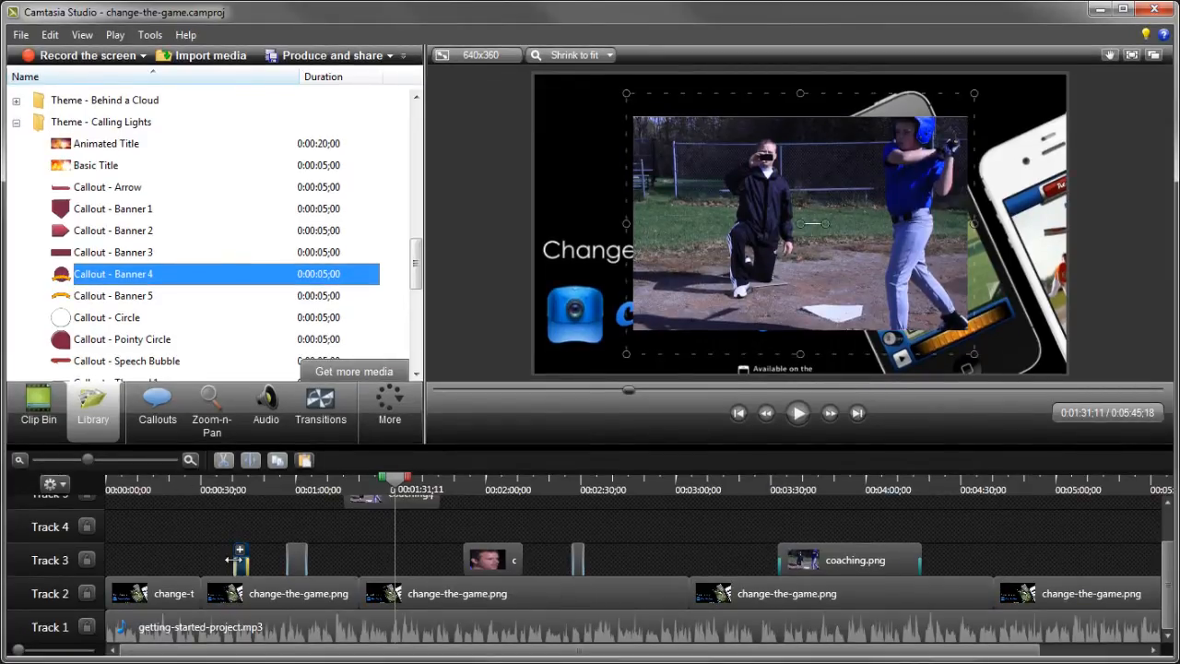
# At 0:00:42;08, scale the banner callout down to about half size and place it above the "Change the game." text
pyautogui.click(240, 479)
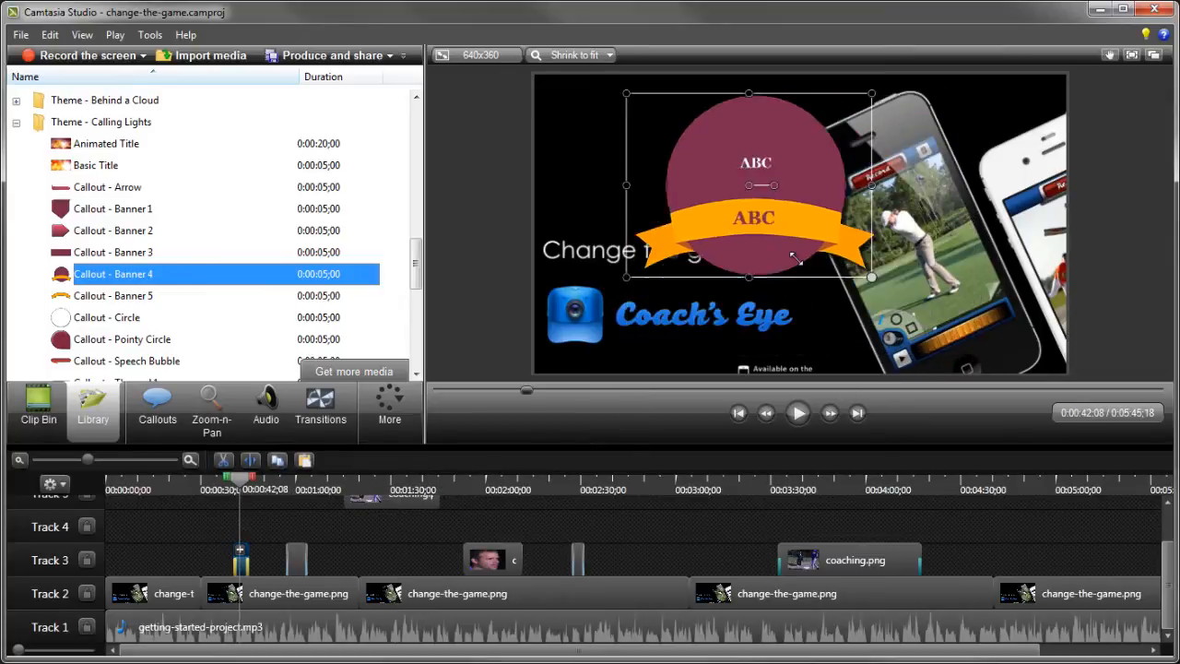
pyautogui.moveTo(975, 354); pyautogui.dragTo(821, 240)
pyautogui.moveTo(741, 218); pyautogui.dragTo(670, 214)
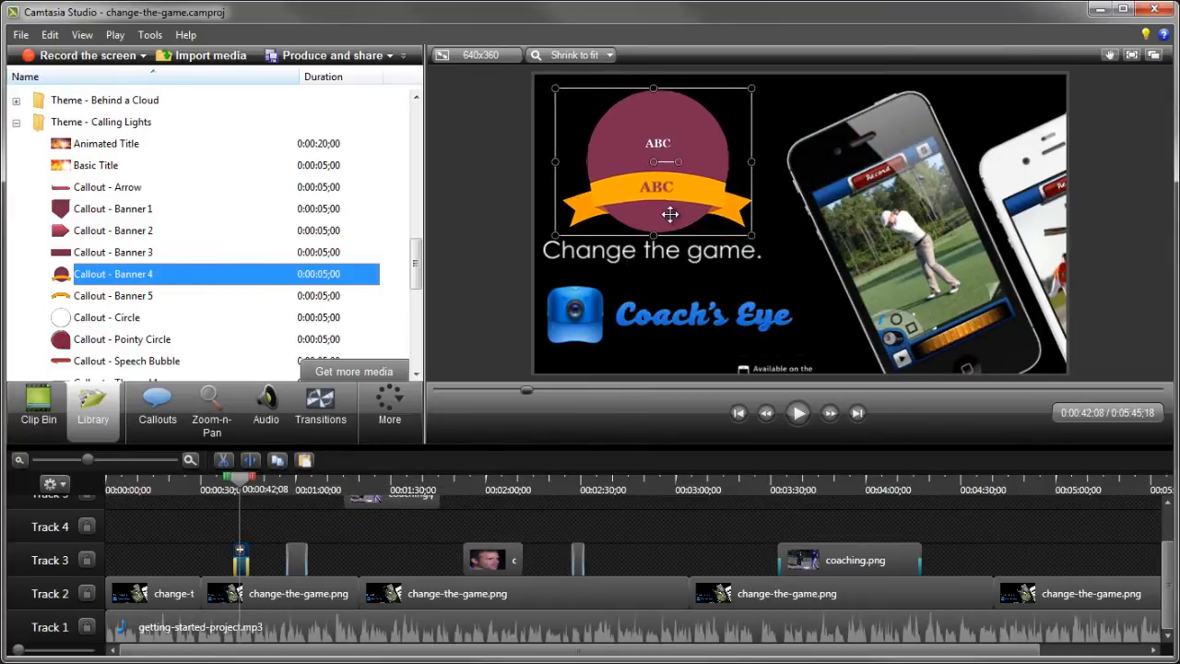
# Replace the placeholder text on the banner's orange ribbon with "All-Star"
pyautogui.doubleClick(659, 188)
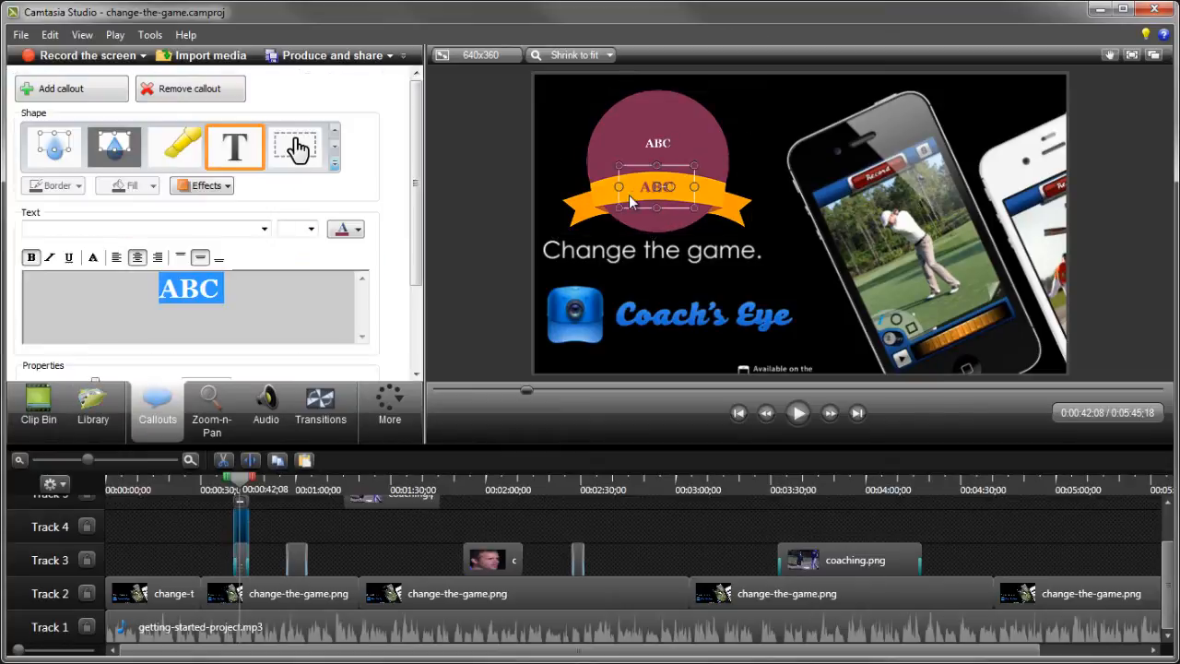
pyautogui.write('All-Star')
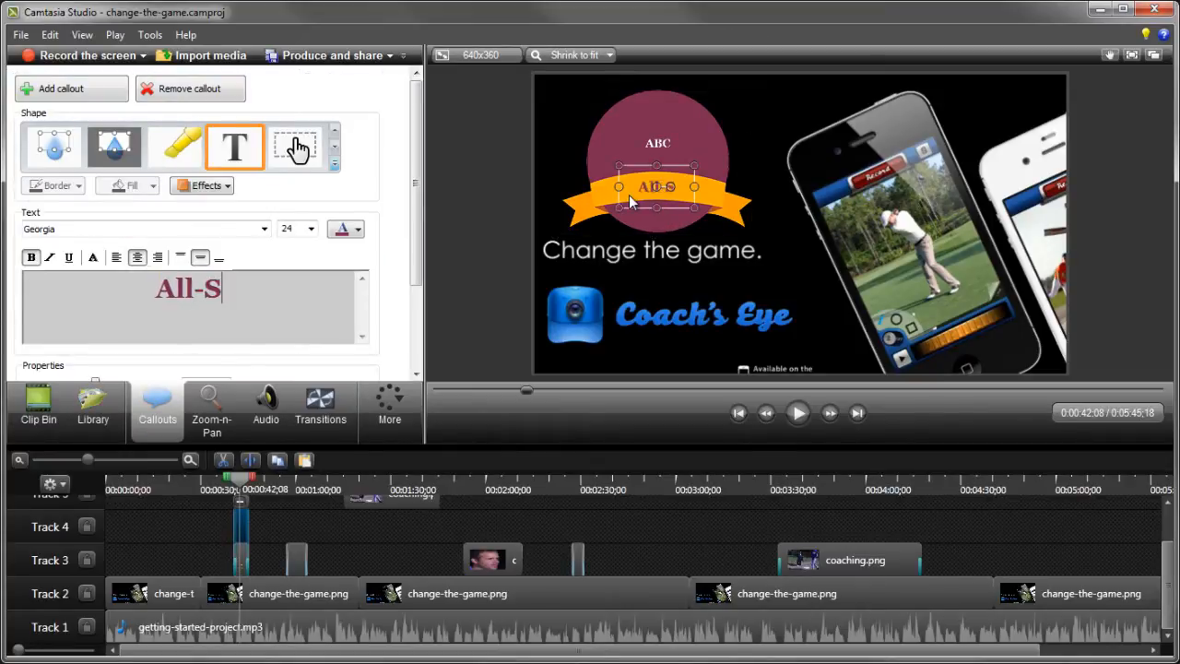
pyautogui.click(359, 230)
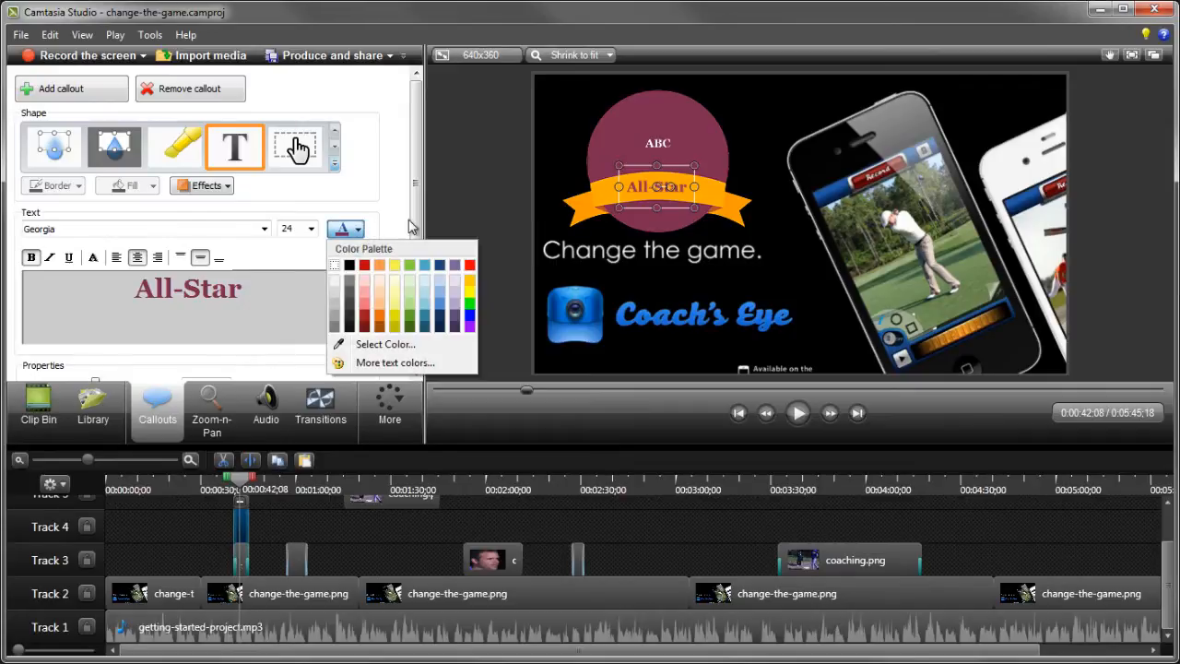
pyautogui.click(497, 223)
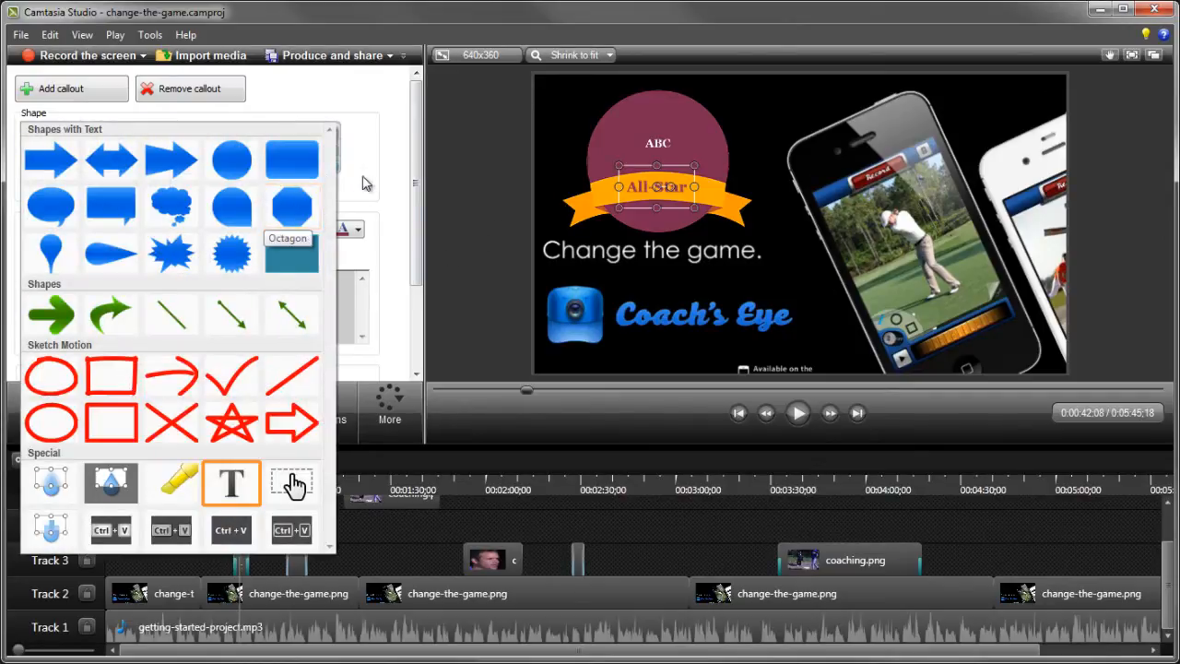
# Close the callout shape gallery and view the Captions and Quizzing tools
pyautogui.click(388, 196)
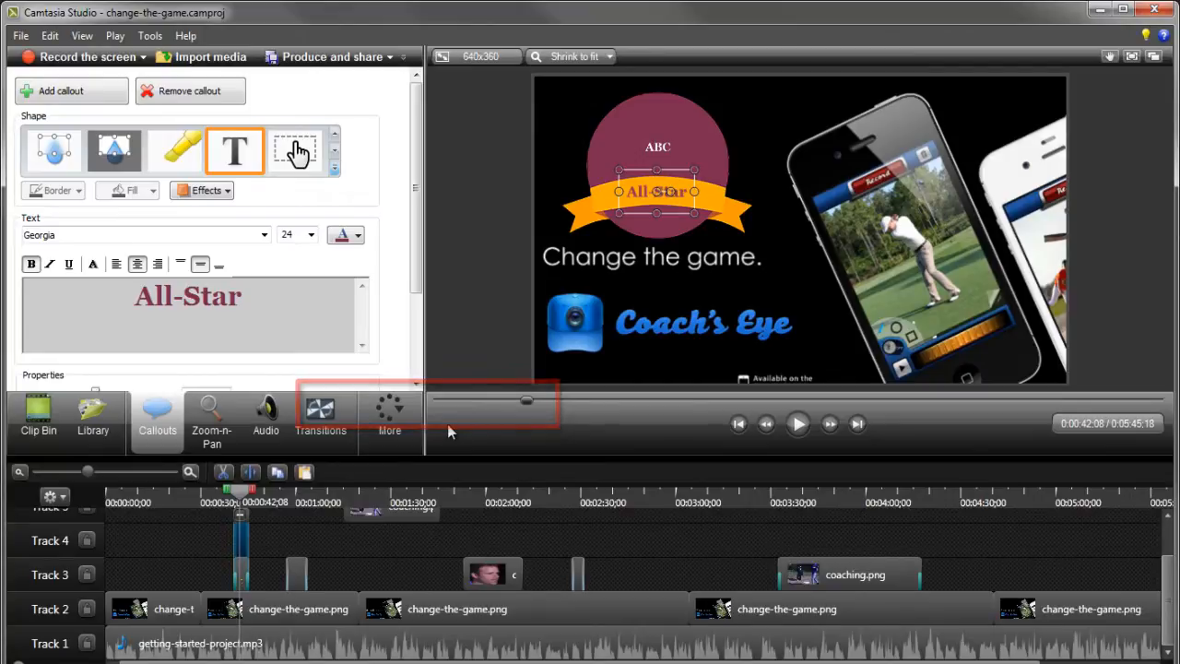
pyautogui.click(400, 412)
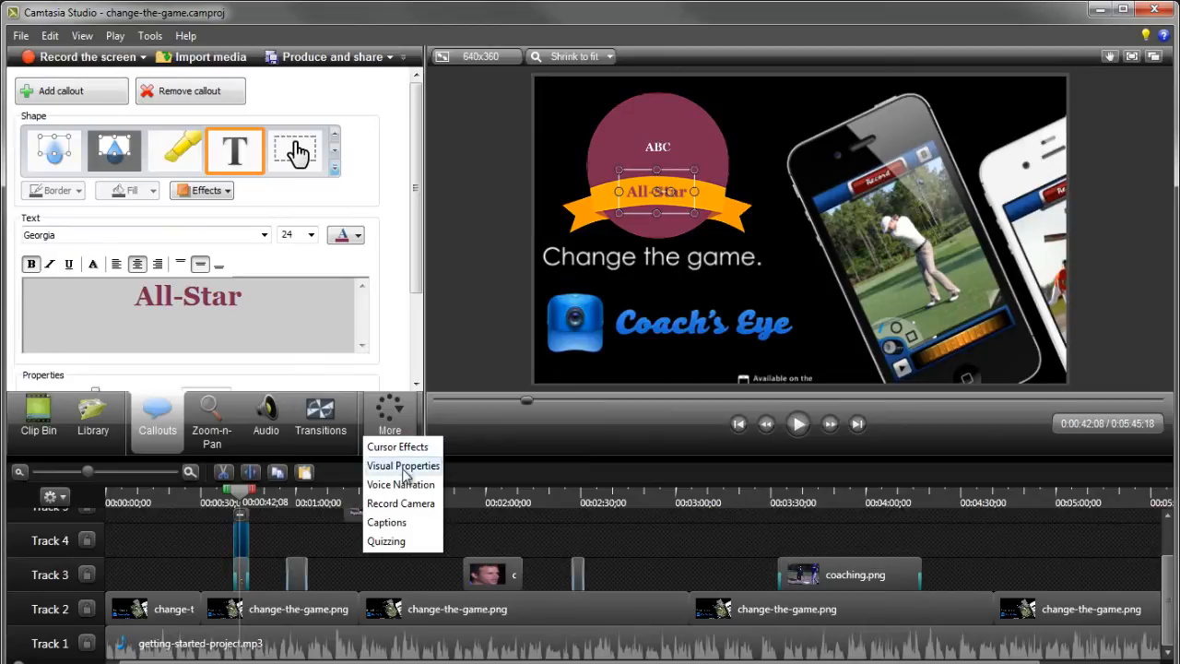
pyautogui.click(403, 521)
pyautogui.click(402, 434)
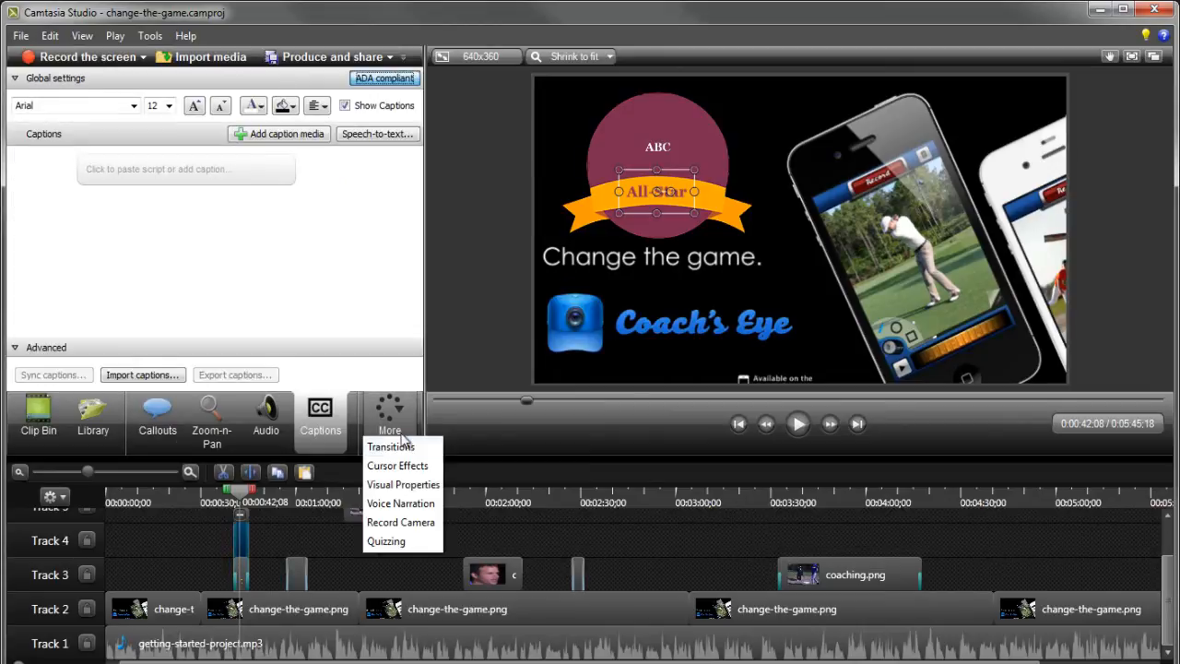
pyautogui.click(402, 541)
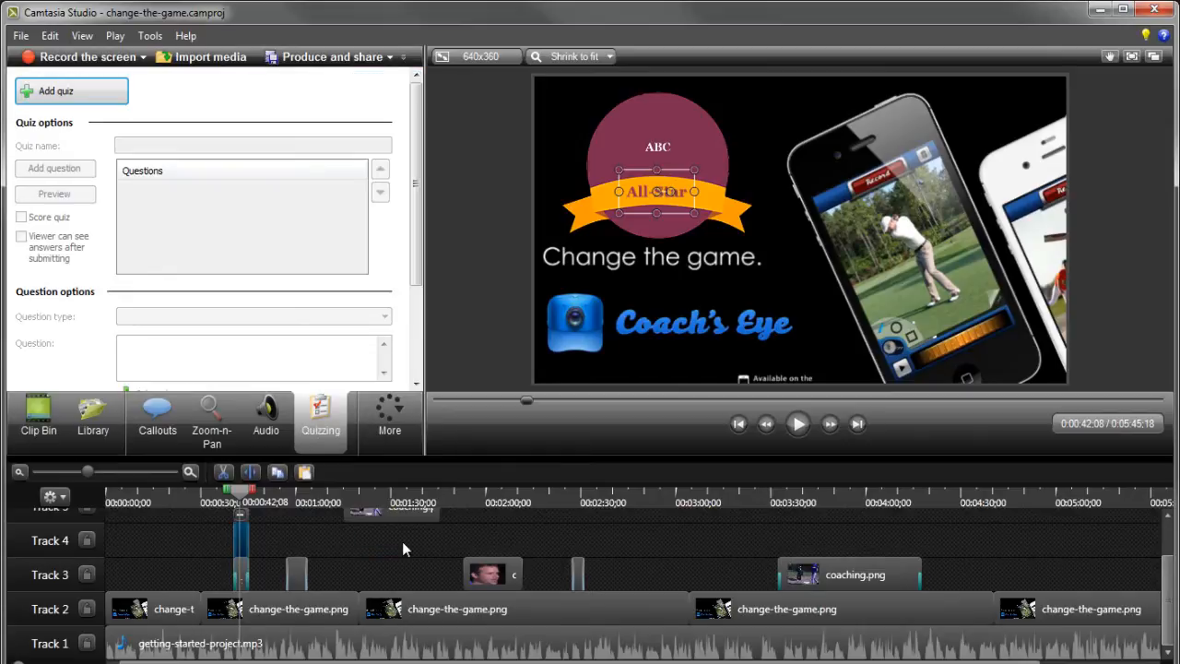
# Add a Fade through black transition between the first two clips on Track 2 and return to the Clip Bin
pyautogui.click(402, 430)
pyautogui.click(399, 446)
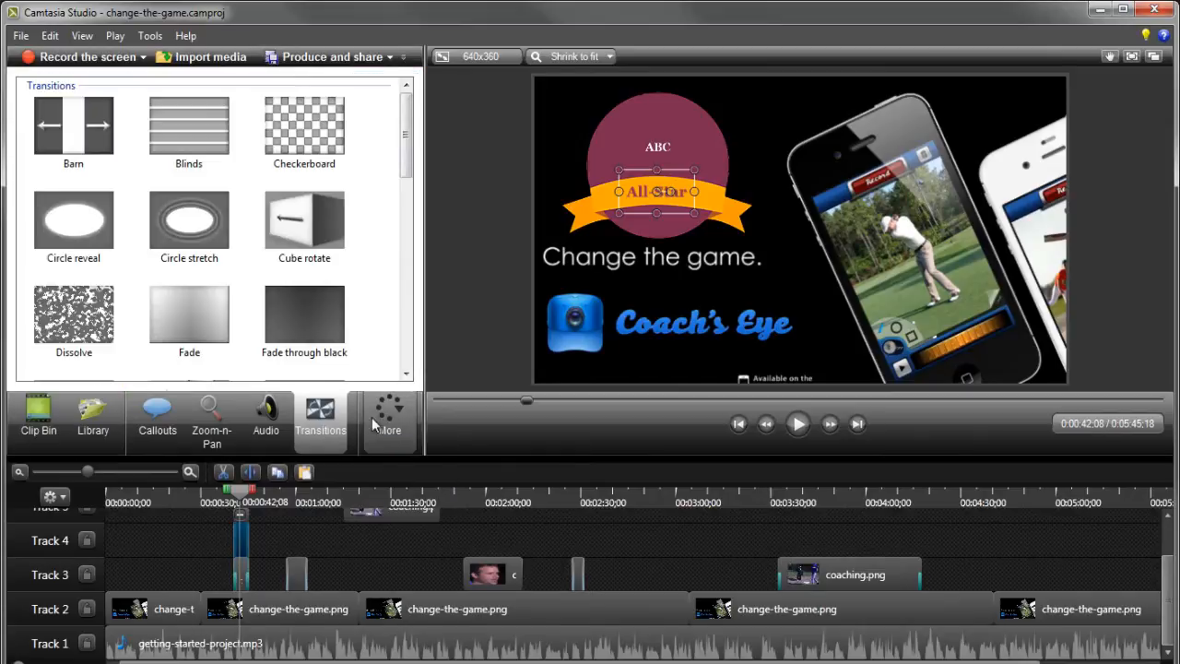
pyautogui.click(297, 307)
pyautogui.moveTo(297, 301); pyautogui.dragTo(201, 590)
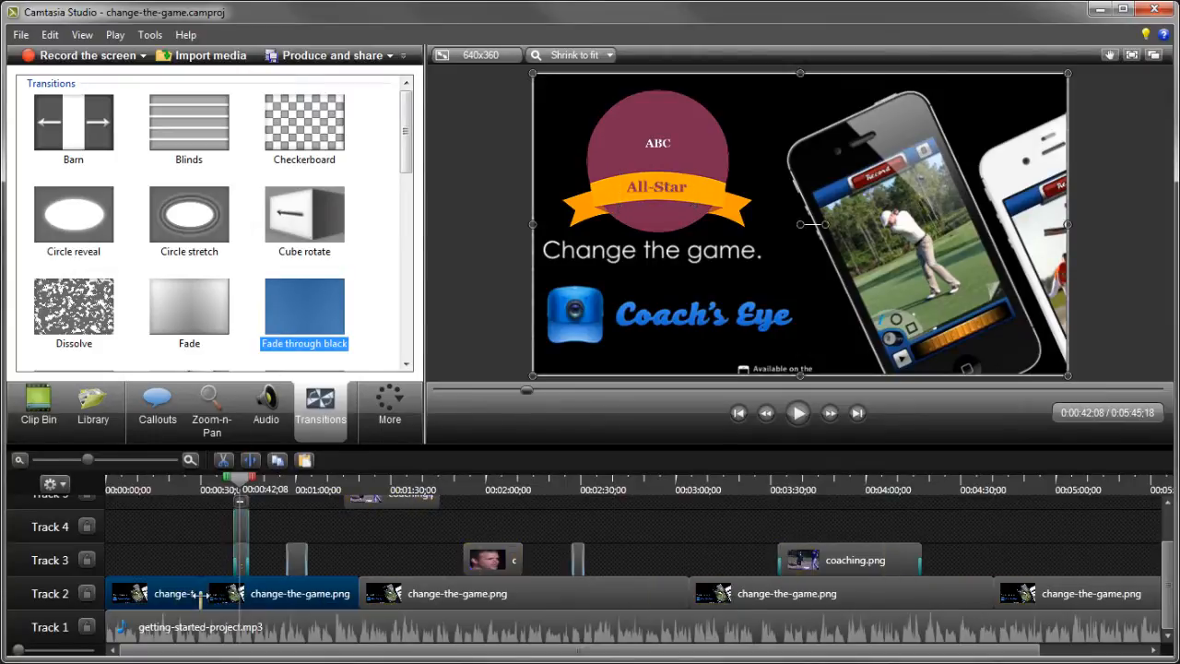
pyautogui.click(199, 555)
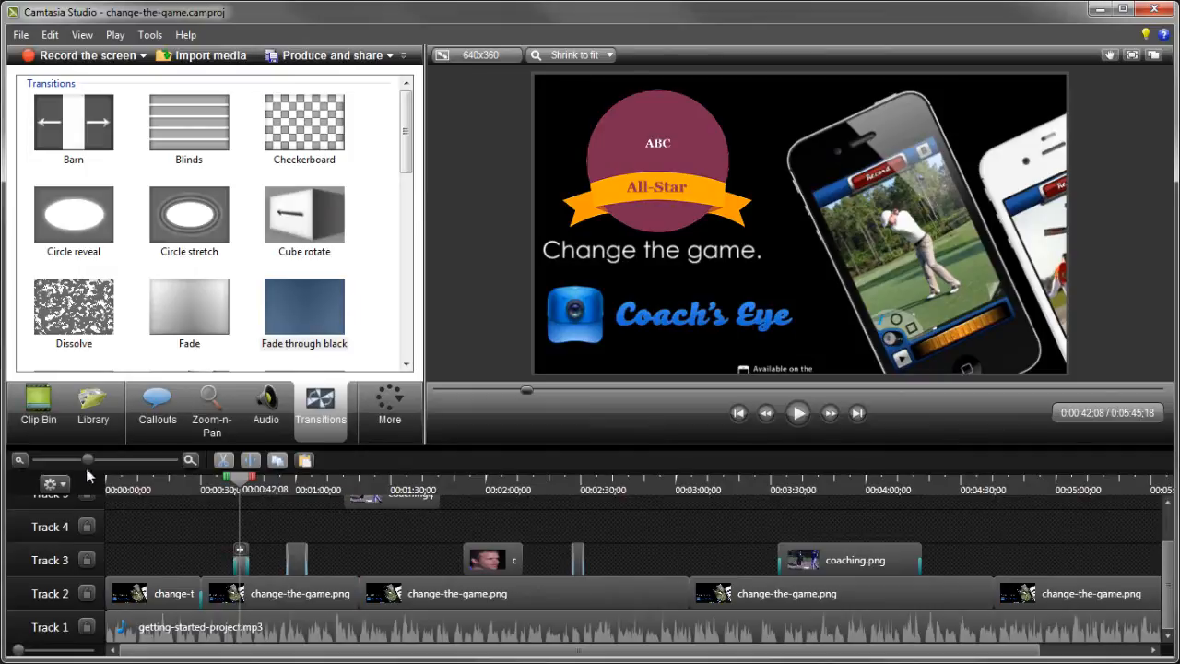
pyautogui.click(39, 405)
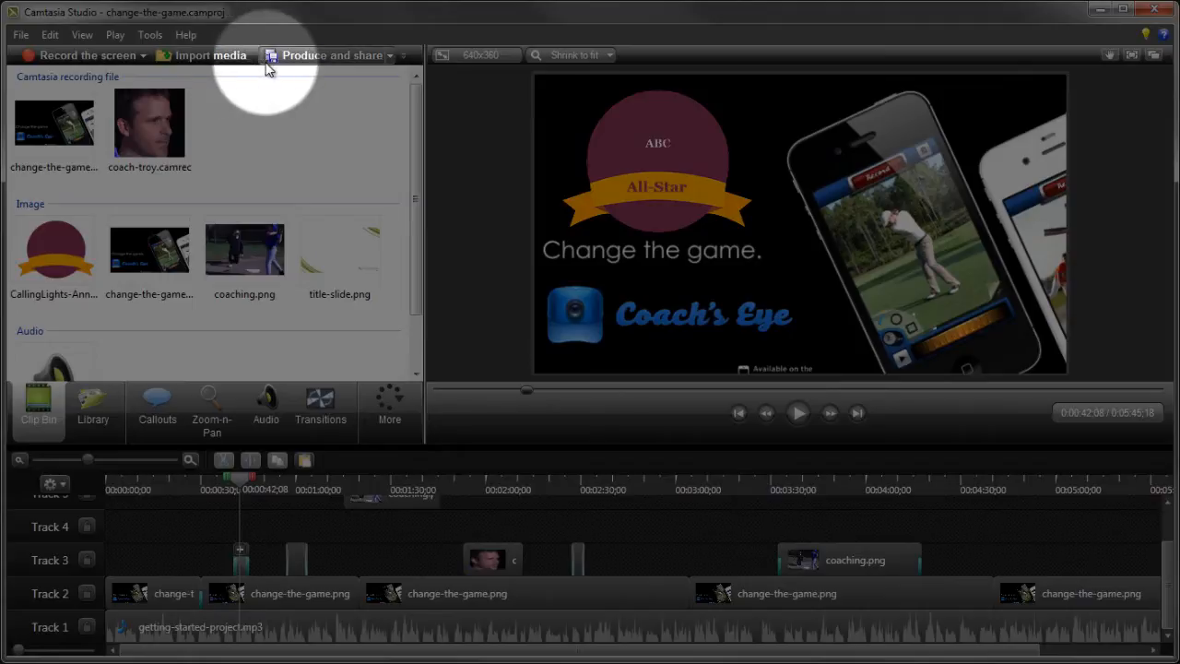
# Start producing the video and choose Custom production settings as the production preset
pyautogui.click(330, 57)
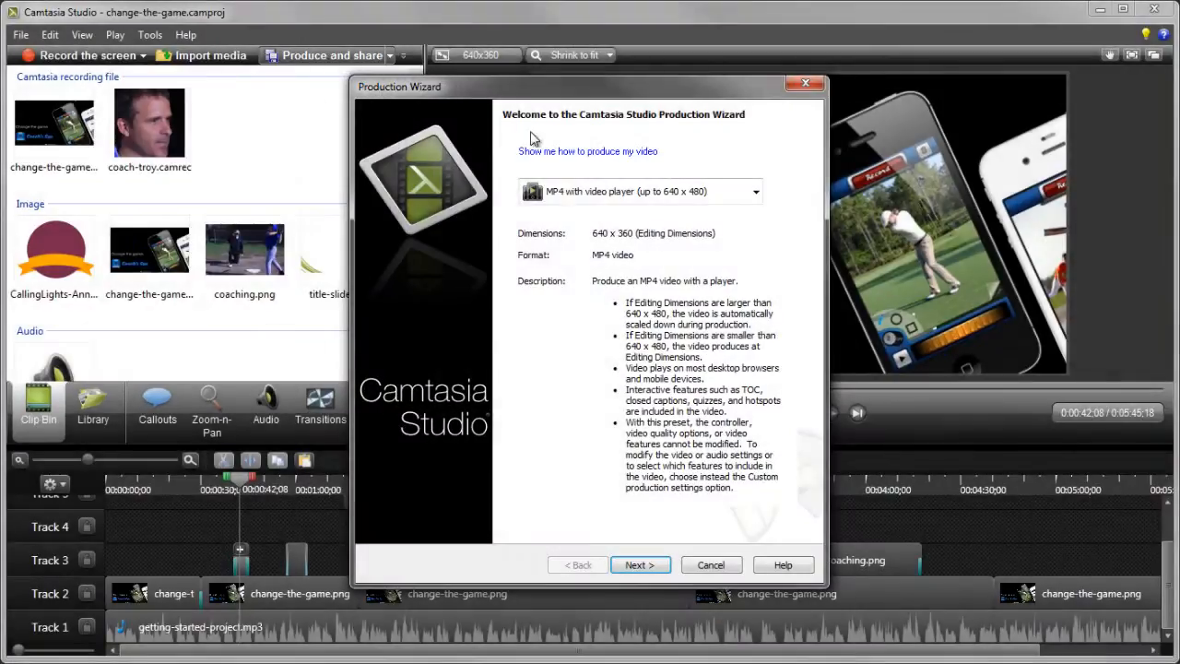
pyautogui.click(756, 194)
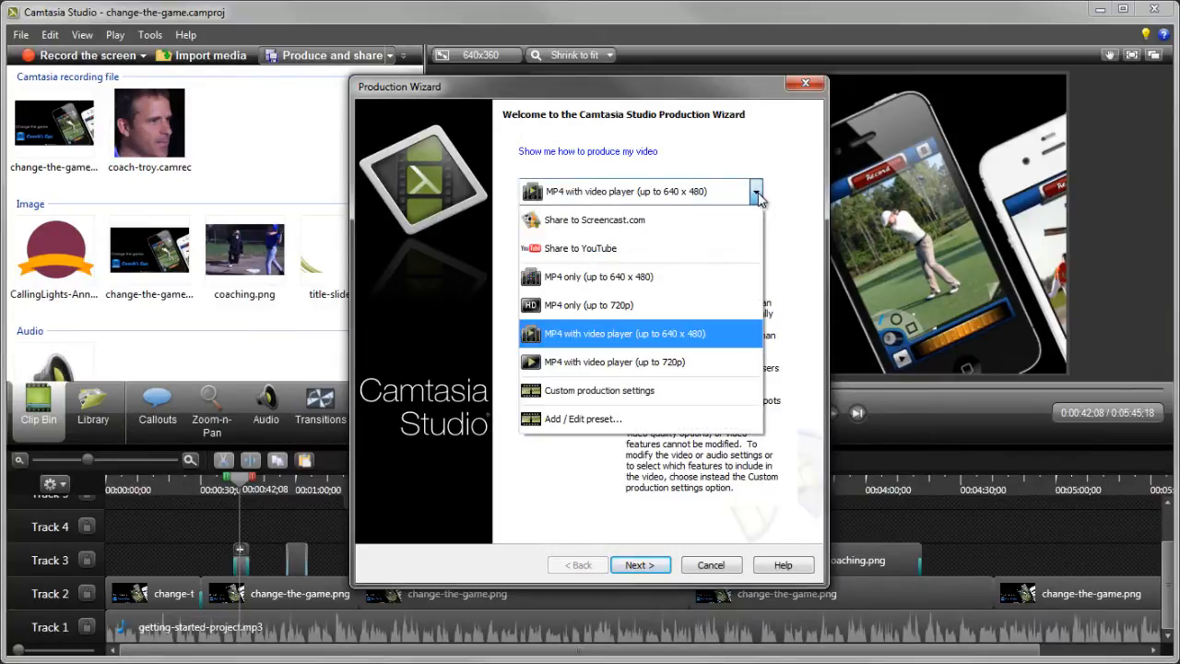
pyautogui.click(717, 390)
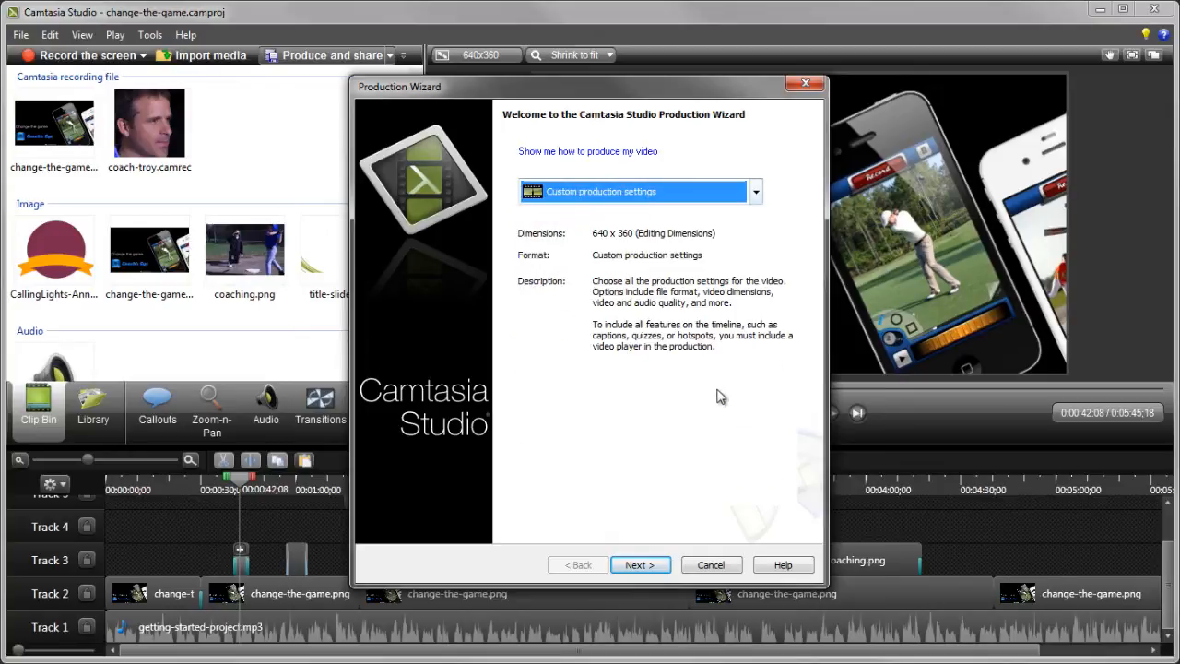
# Examine the Flash / HTML5 player's table of contents, search, caption and quiz options, and cancel the production
pyautogui.click(636, 566)
pyautogui.click(637, 566)
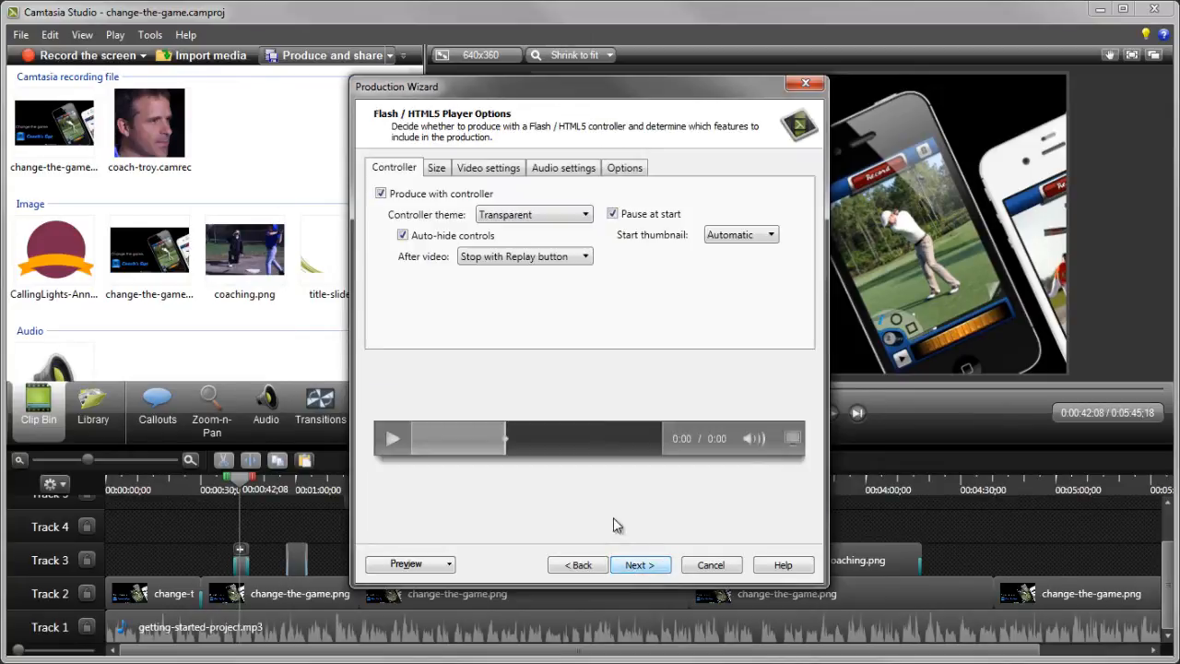
pyautogui.click(624, 168)
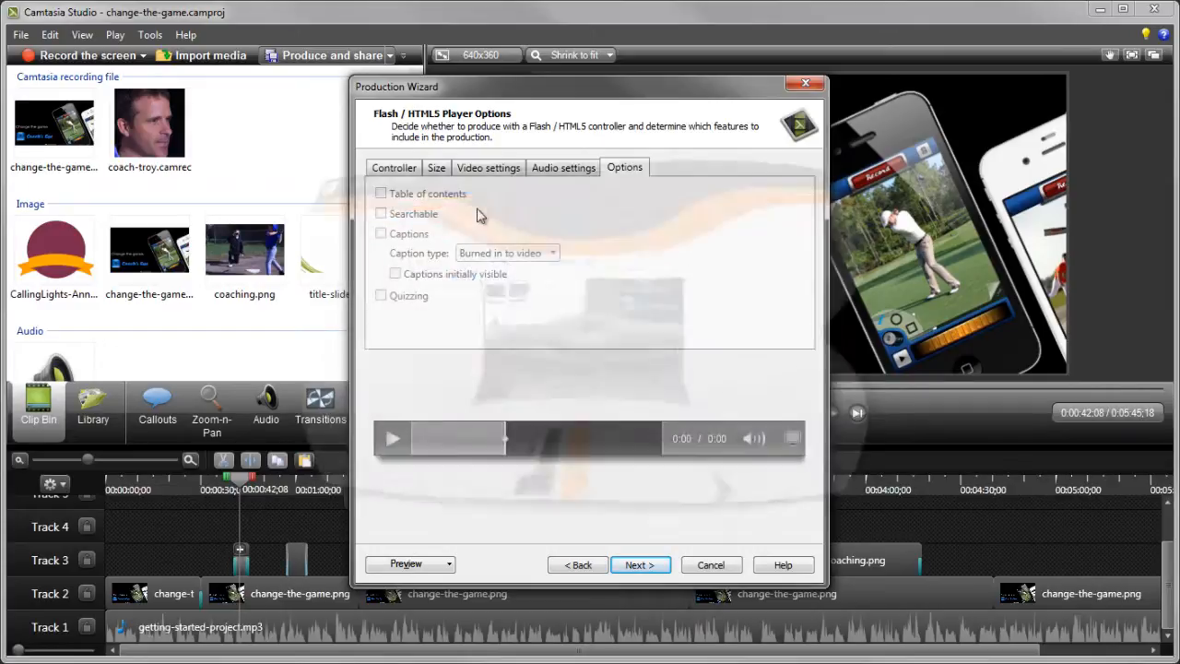
pyautogui.click(692, 565)
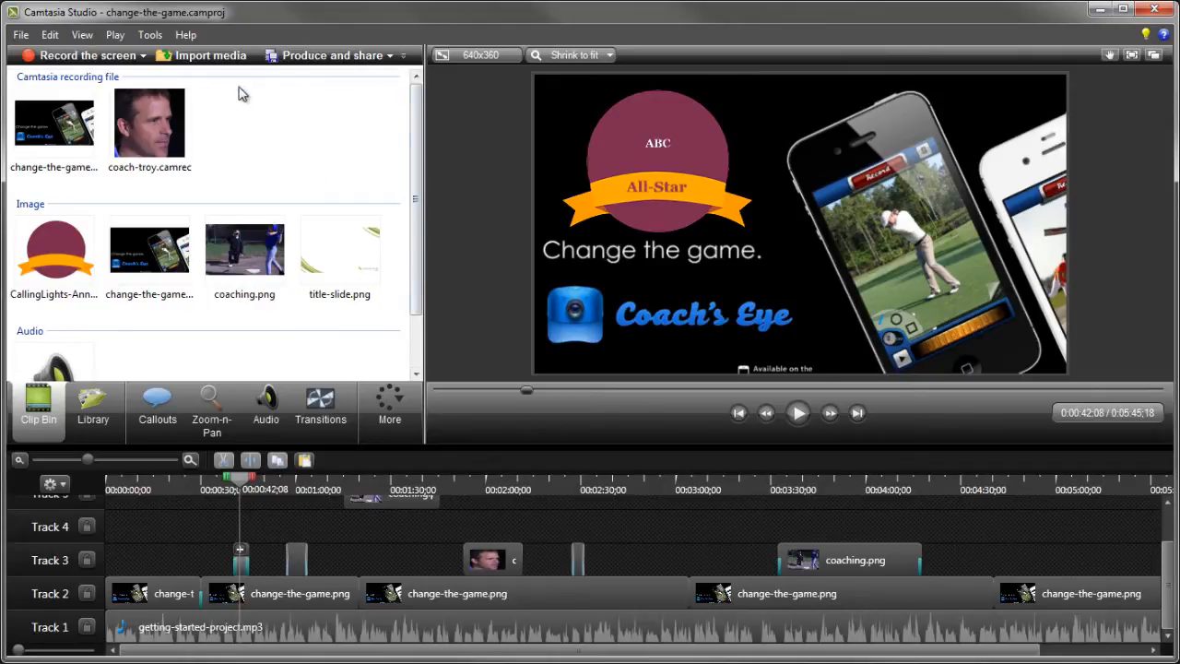
# Show the available help resources, such as tutorials and technical support
pyautogui.click(187, 37)
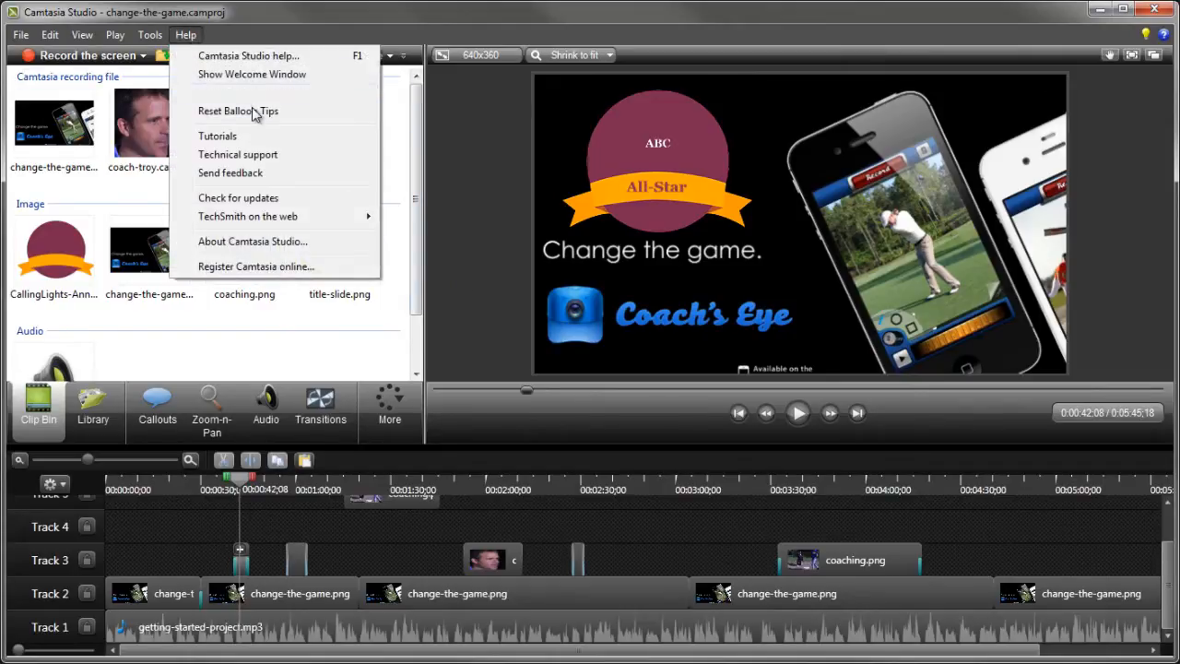